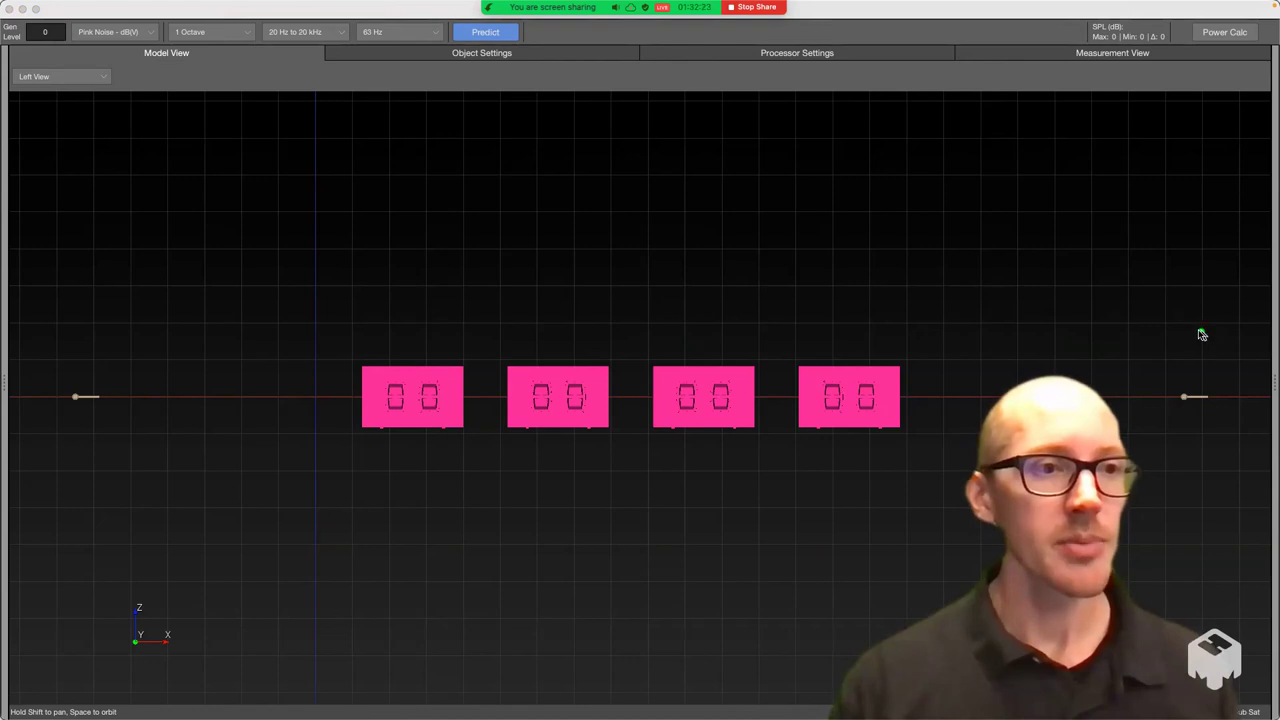
# Outline the +X end microphone and first end-fire subwoofer in green, and draw arrows from the other three subwoofers back to the first.
pyautogui.moveTo(1195, 330); pyautogui.dragTo(1223, 470)
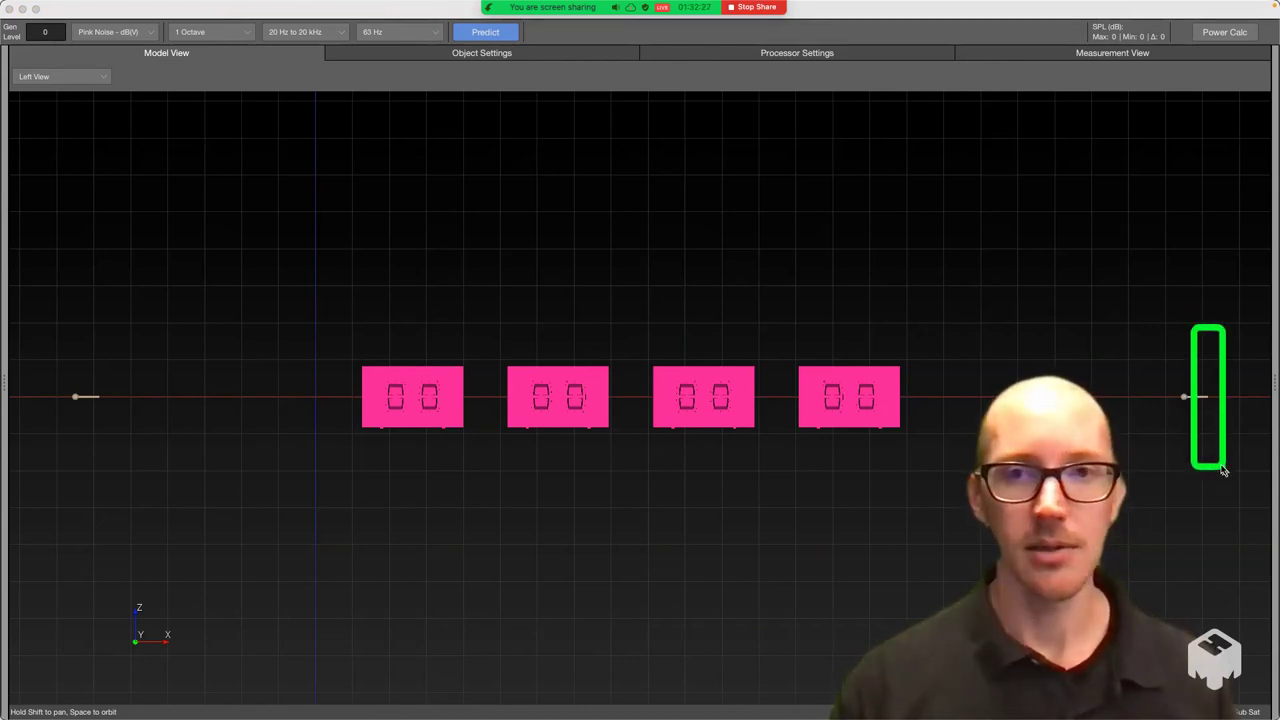
pyautogui.moveTo(464, 348); pyautogui.dragTo(343, 457)
pyautogui.moveTo(556, 415); pyautogui.dragTo(430, 421)
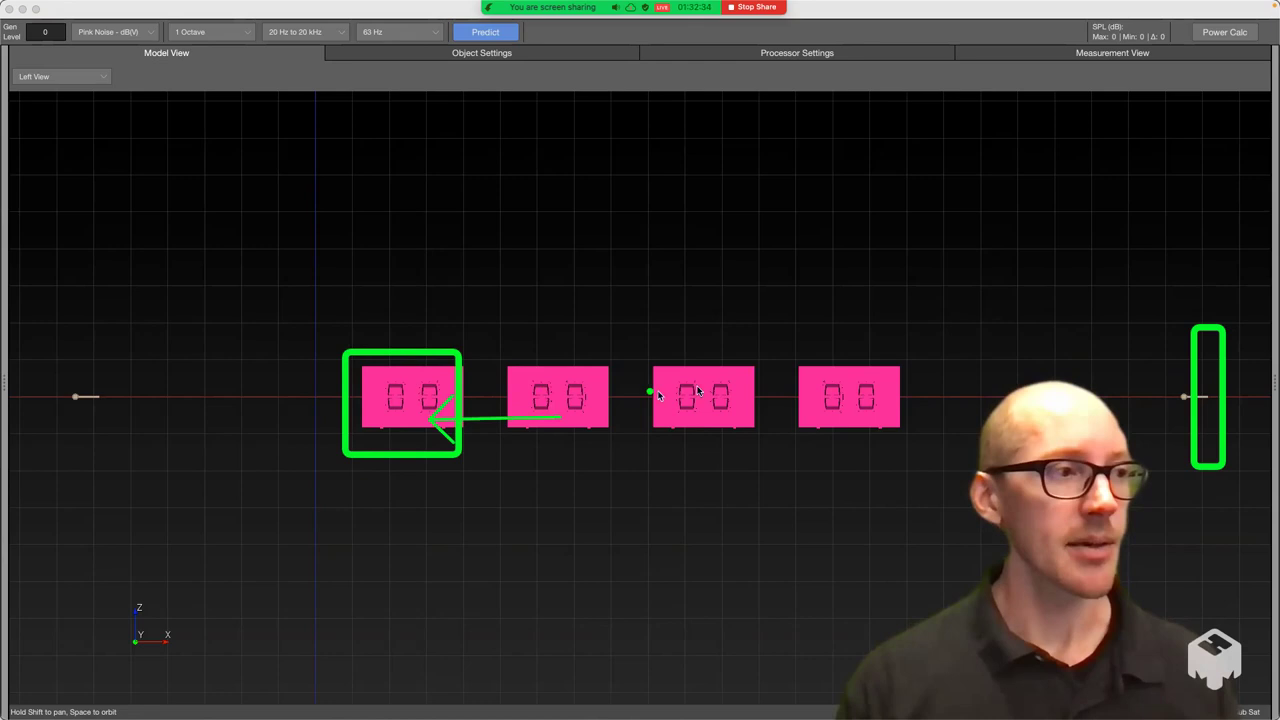
pyautogui.moveTo(691, 393); pyautogui.dragTo(427, 398)
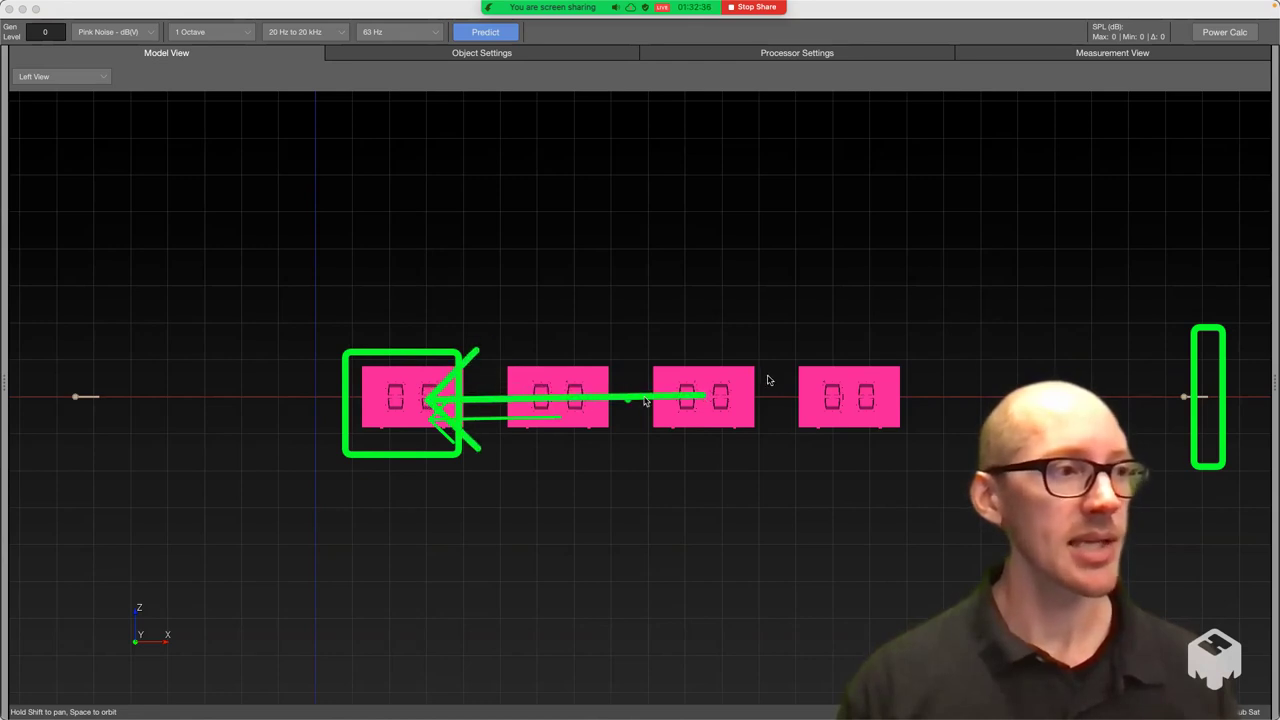
pyautogui.moveTo(860, 367); pyautogui.dragTo(435, 380)
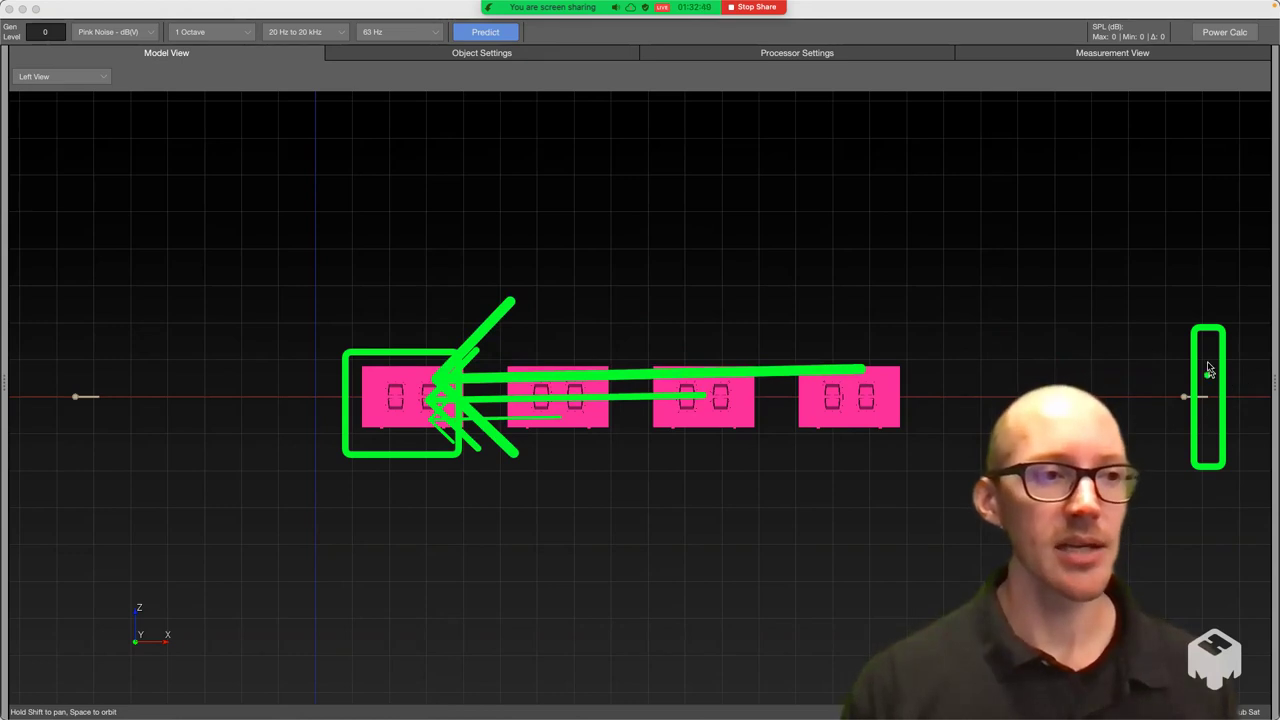
# Move the second, third and fourth end-fire subwoofers along the X axis to overlap the first one, then deselect them.
pyautogui.click(605, 398)
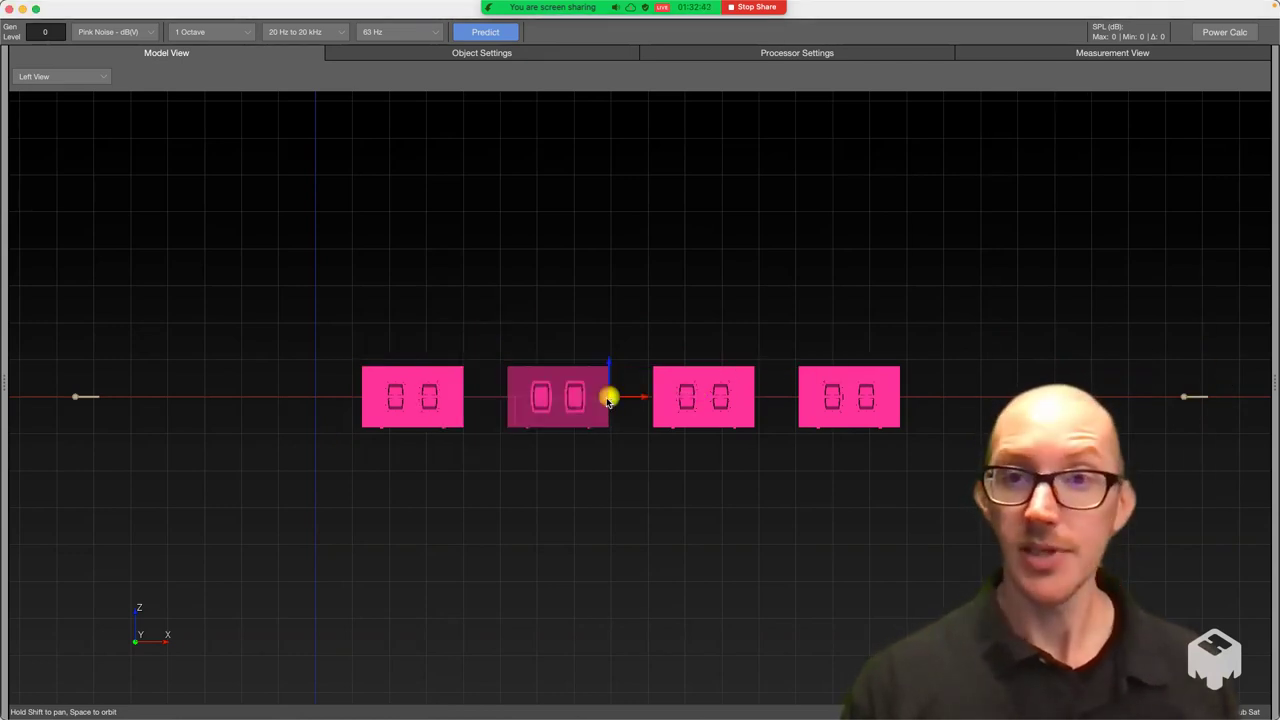
pyautogui.moveTo(607, 399); pyautogui.dragTo(461, 402)
pyautogui.click(746, 399)
pyautogui.moveTo(746, 399); pyautogui.dragTo(460, 401)
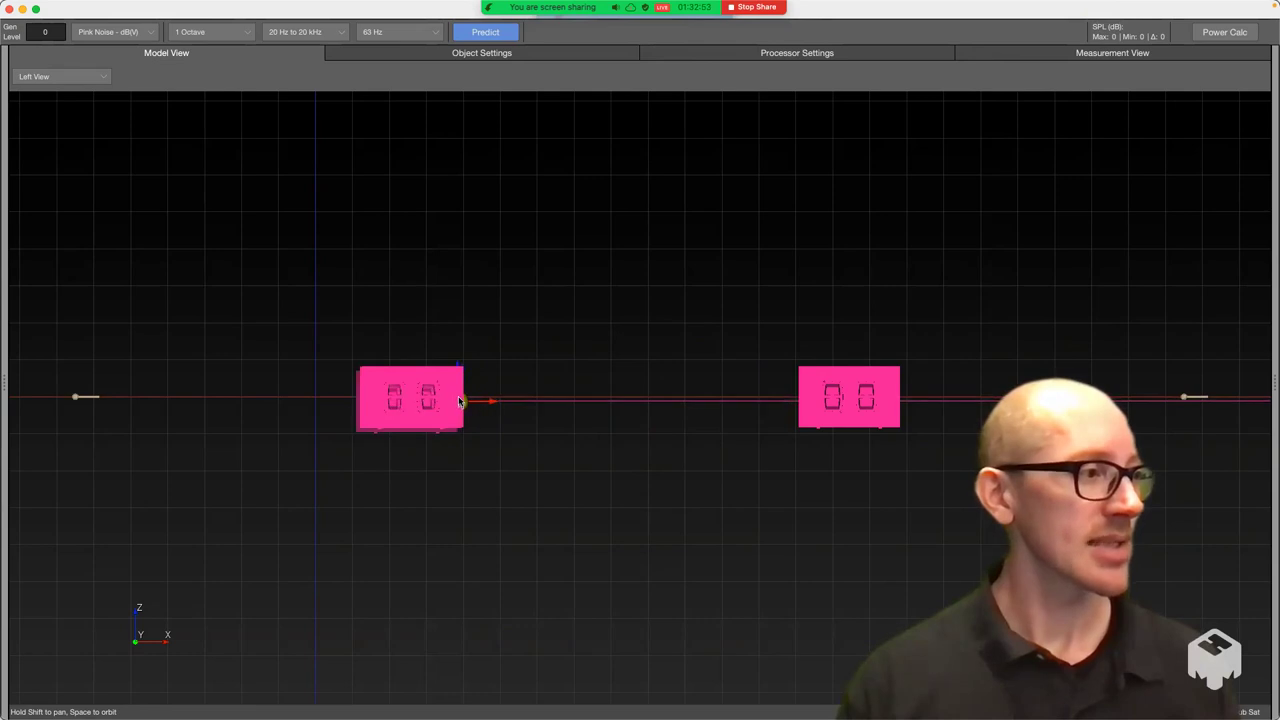
pyautogui.click(893, 398)
pyautogui.moveTo(873, 400); pyautogui.dragTo(460, 400)
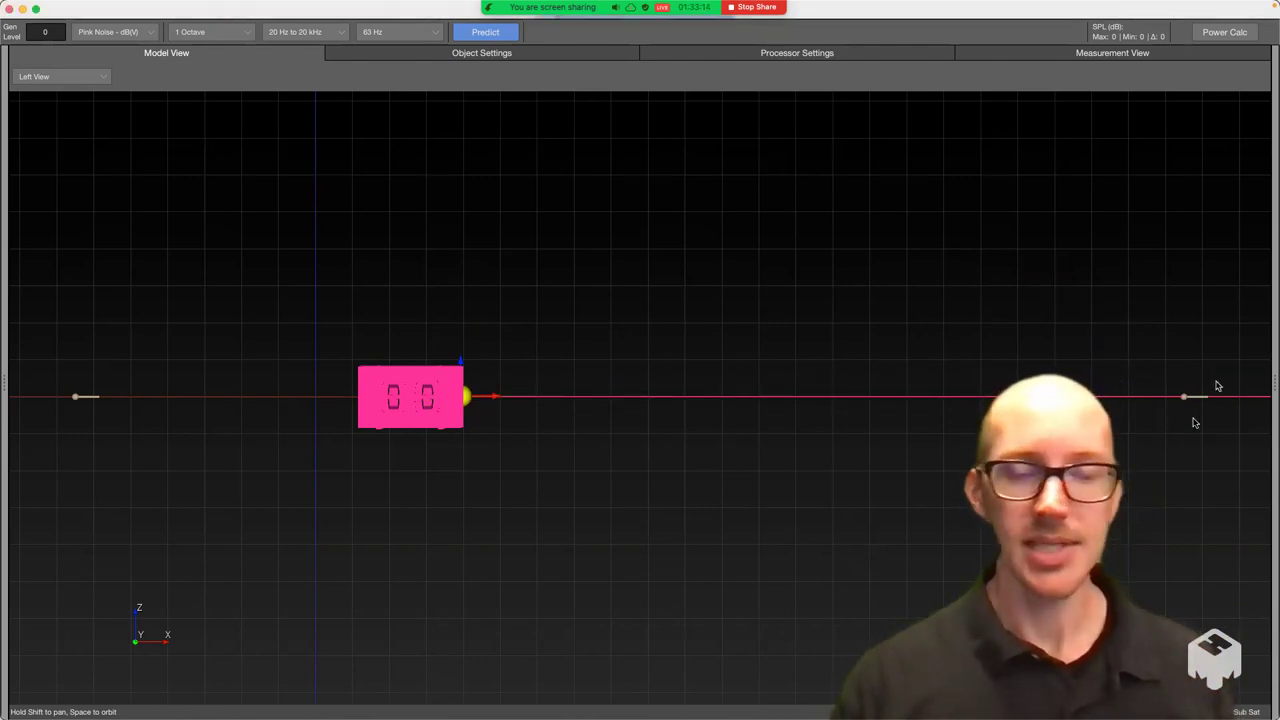
pyautogui.click(1157, 359)
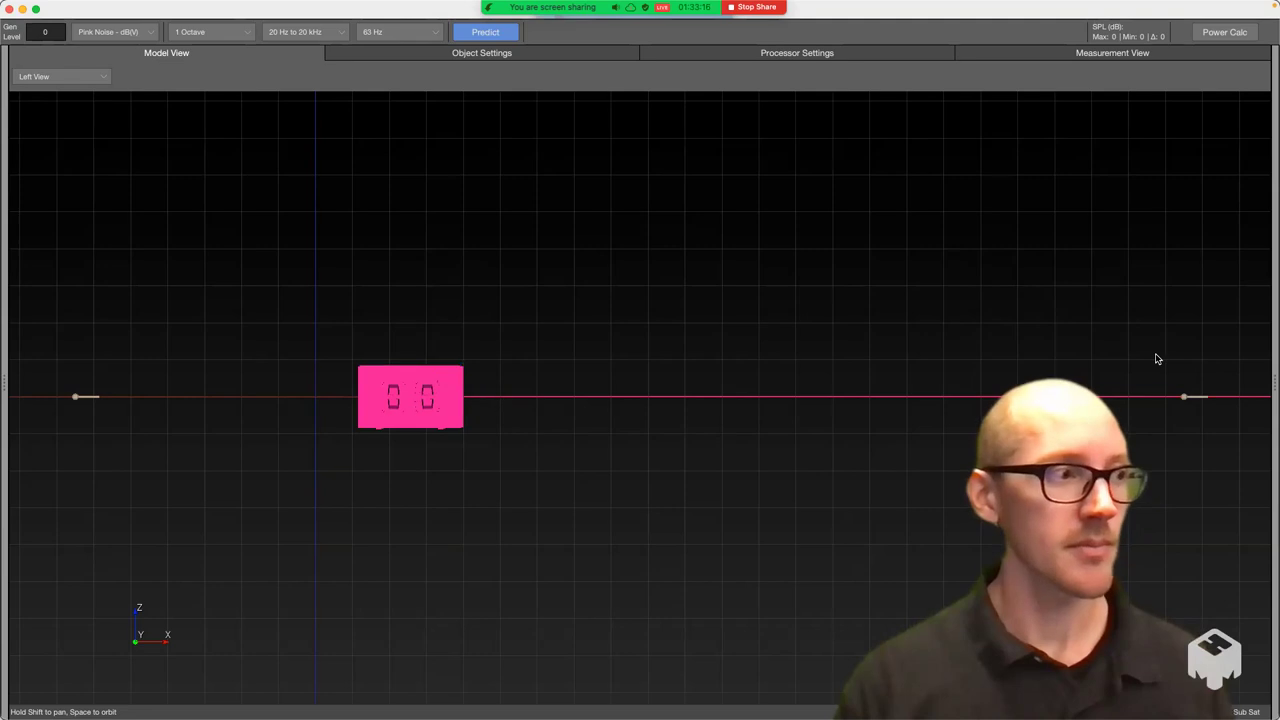
# Outline the rear microphone, draw an arrow from the first subwoofer toward it and +X arrows from the other three, then clear the annotations.
pyautogui.click(131, 377)
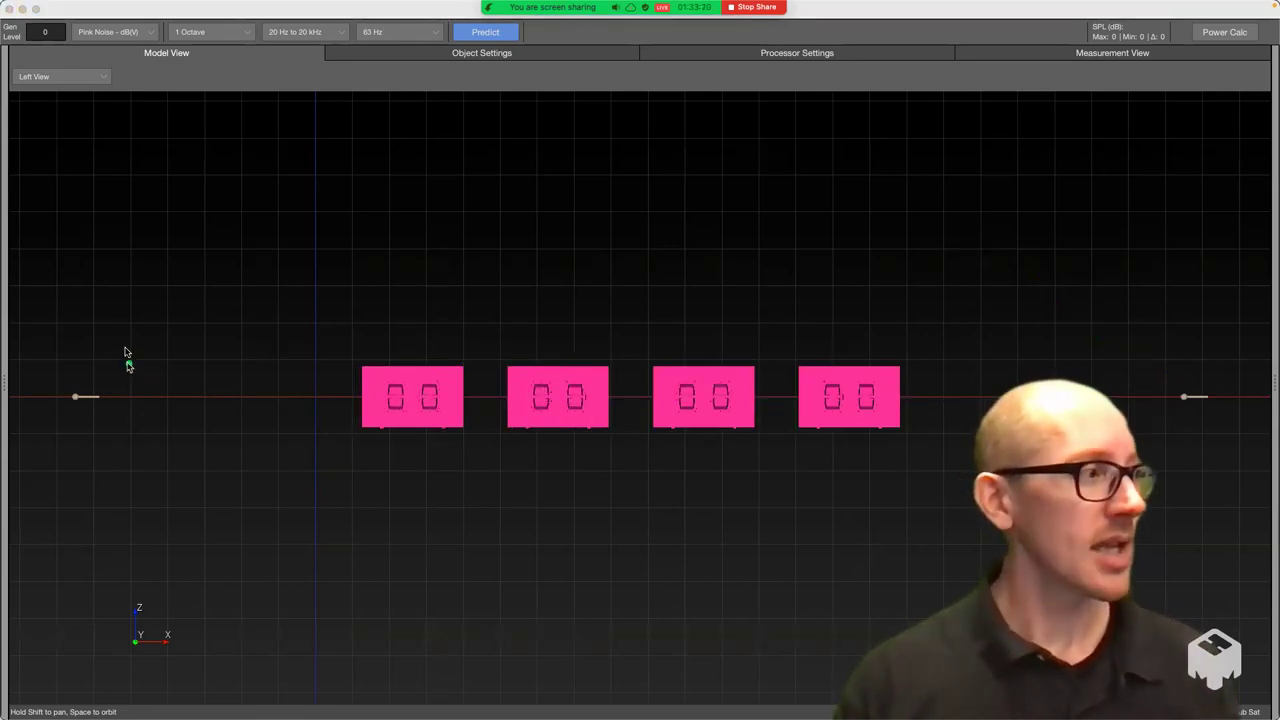
pyautogui.moveTo(105, 309); pyautogui.dragTo(40, 482)
pyautogui.moveTo(445, 393); pyautogui.dragTo(200, 393)
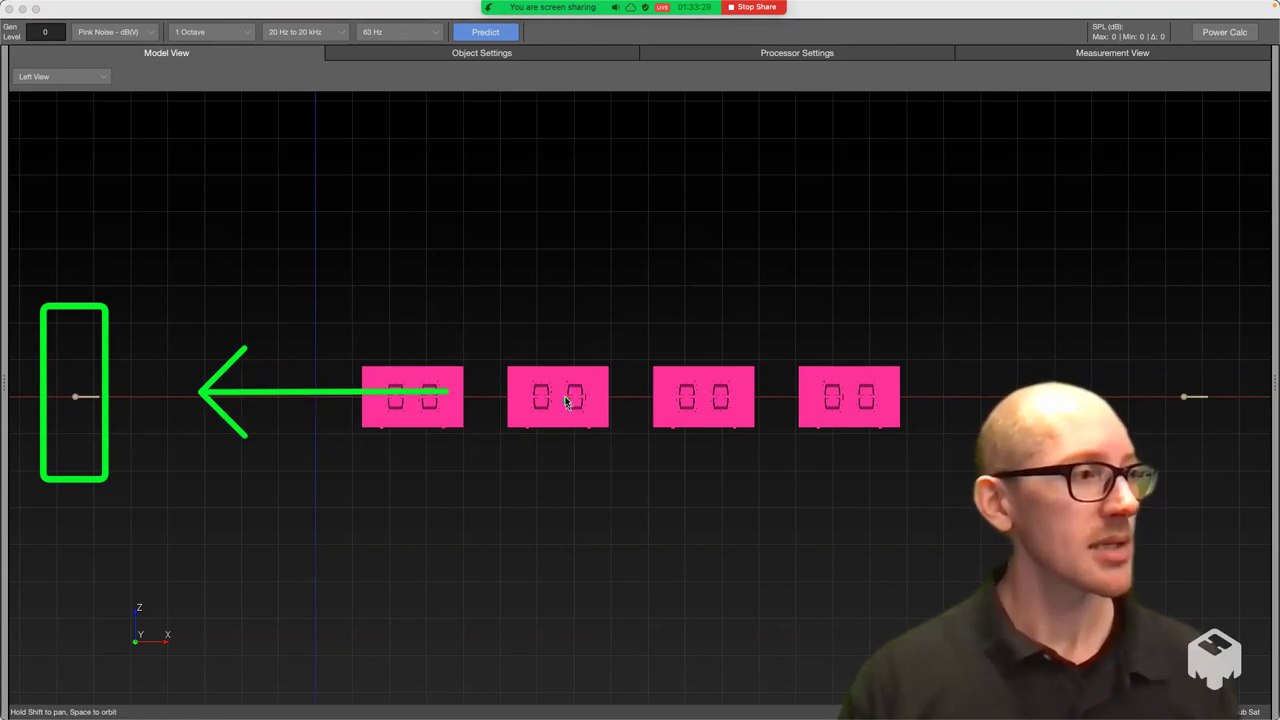
pyautogui.moveTo(563, 393); pyautogui.dragTo(1005, 392)
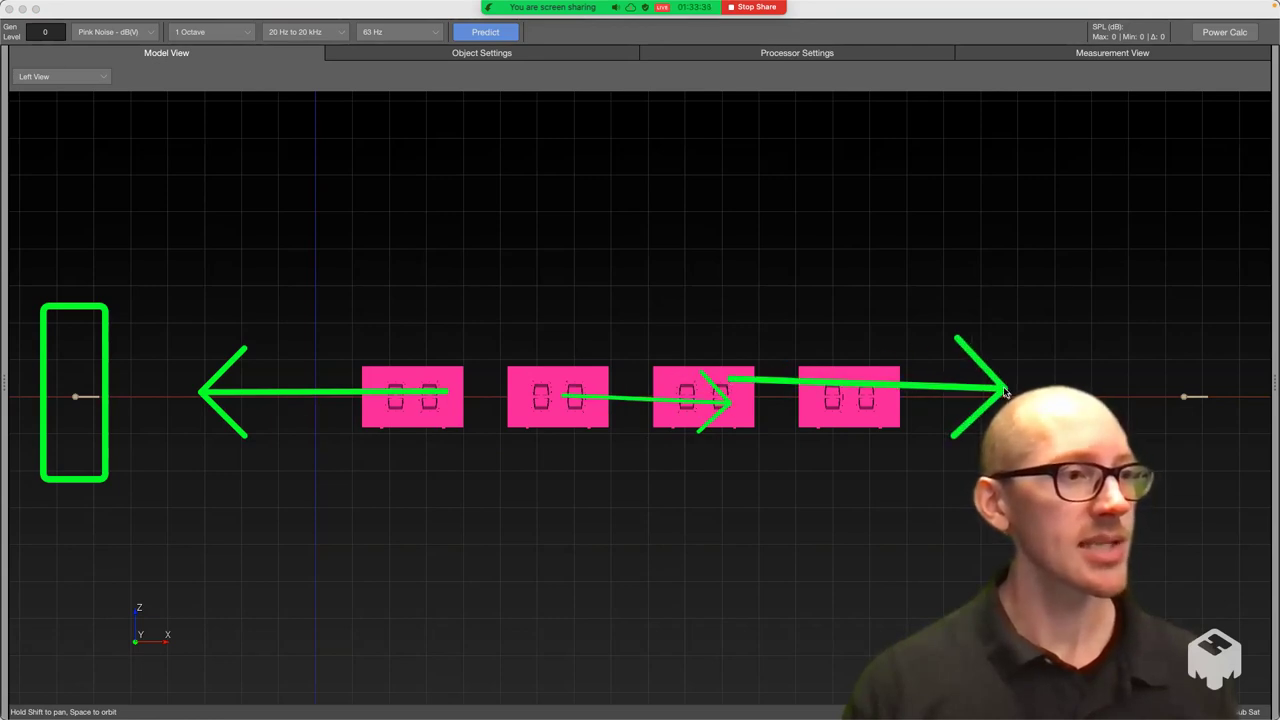
pyautogui.moveTo(857, 404); pyautogui.dragTo(1277, 408)
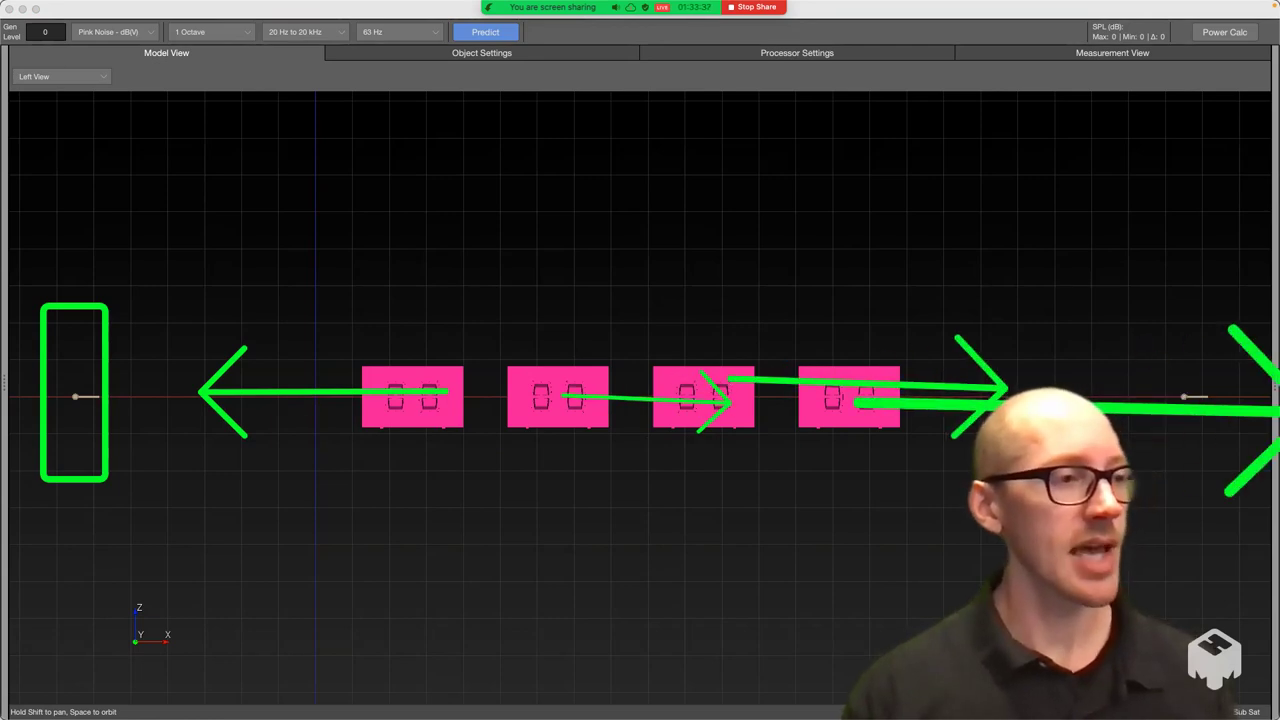
pyautogui.press('Escape')
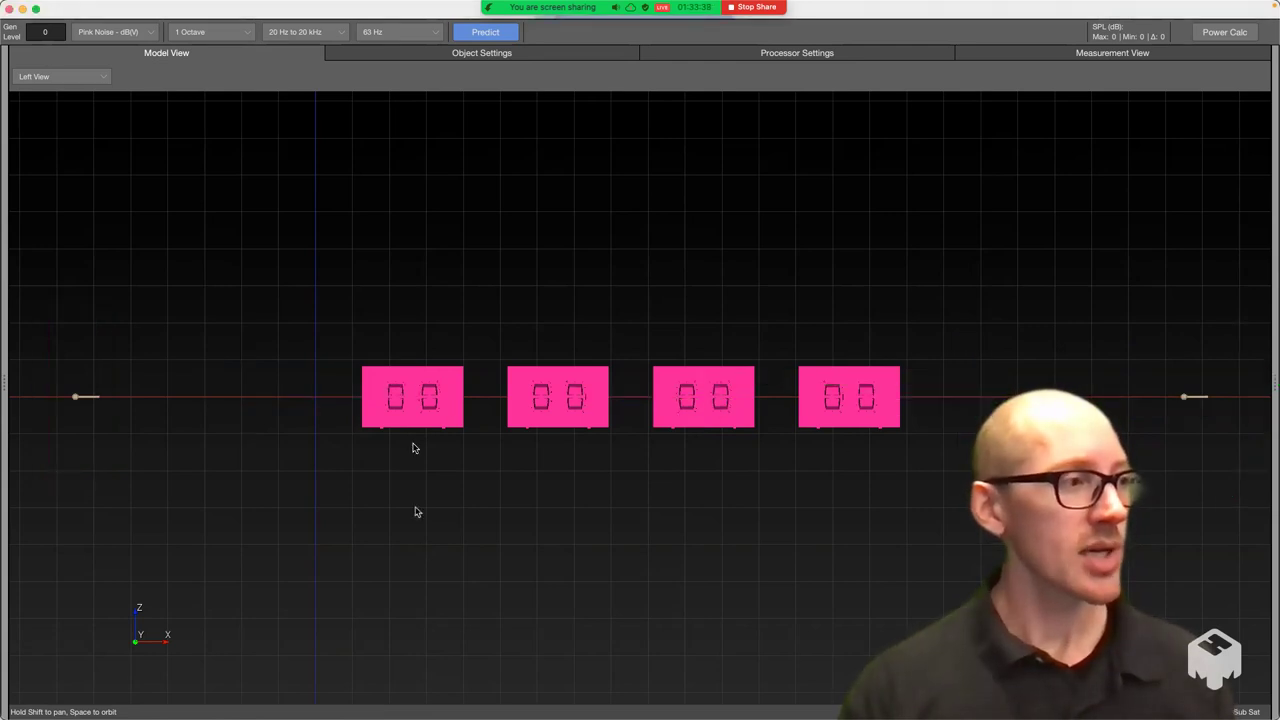
# Move the second, third and fourth end-fire subwoofers progressively farther along +X, keeping the second one close to the X axis.
pyautogui.click(449, 404)
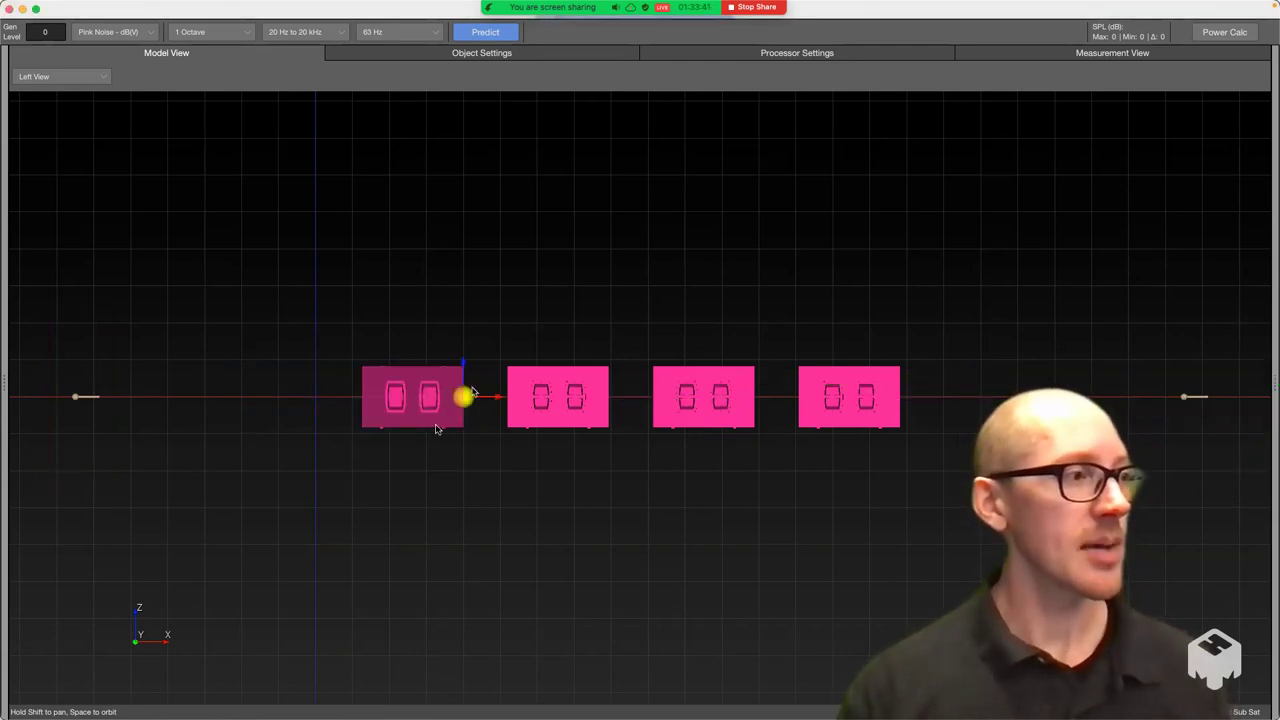
pyautogui.click(572, 402)
pyautogui.moveTo(619, 404); pyautogui.dragTo(754, 437)
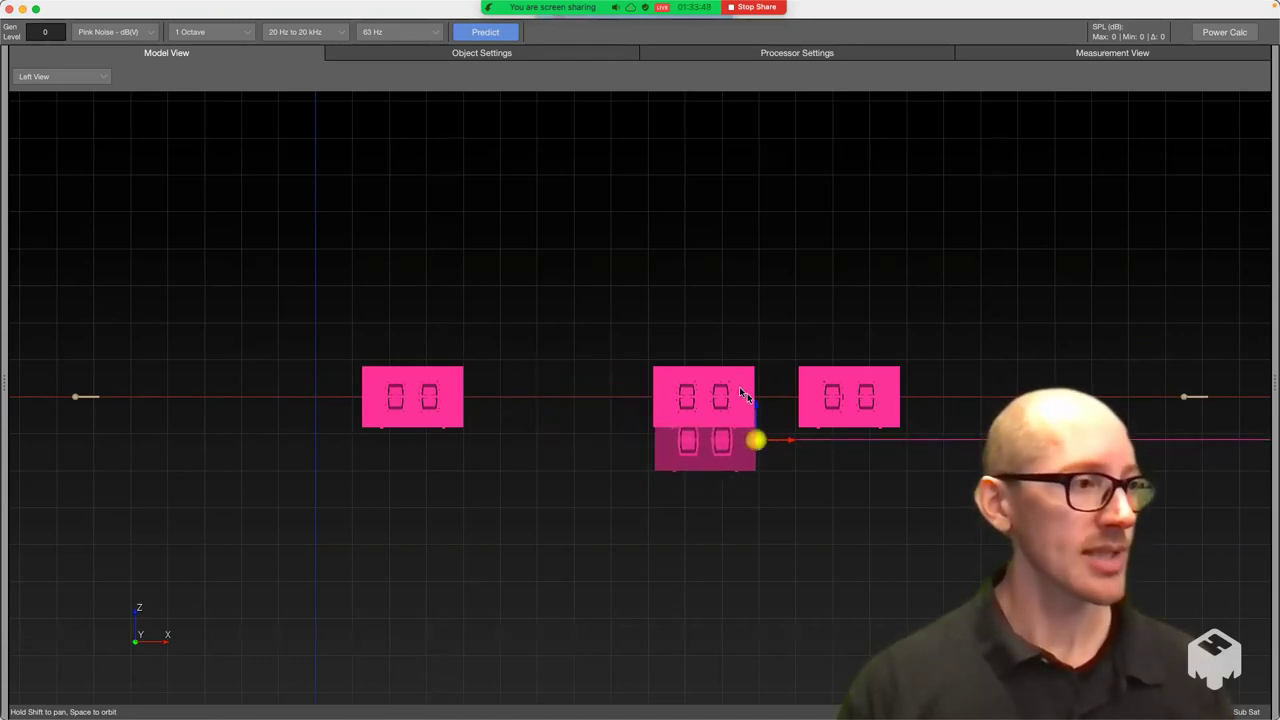
pyautogui.click(748, 393)
pyautogui.moveTo(746, 390); pyautogui.dragTo(1097, 397)
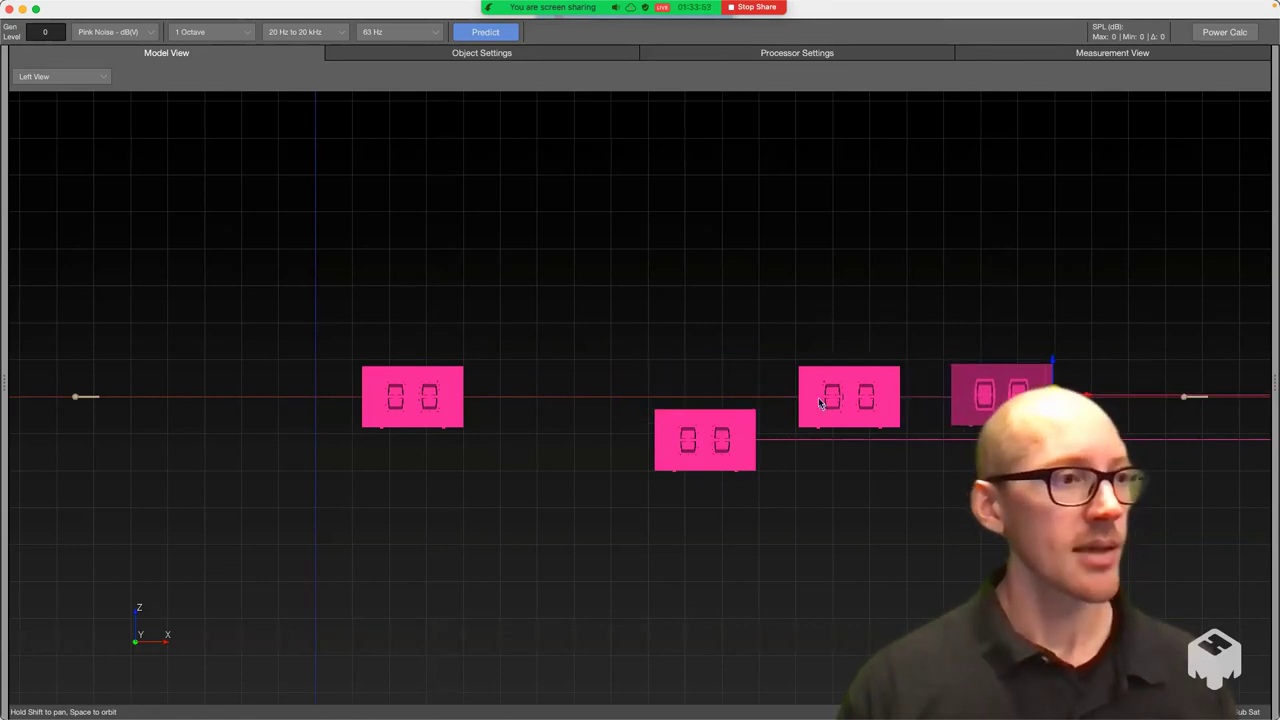
pyautogui.click(820, 398)
pyautogui.moveTo(893, 398); pyautogui.dragTo(1279, 421)
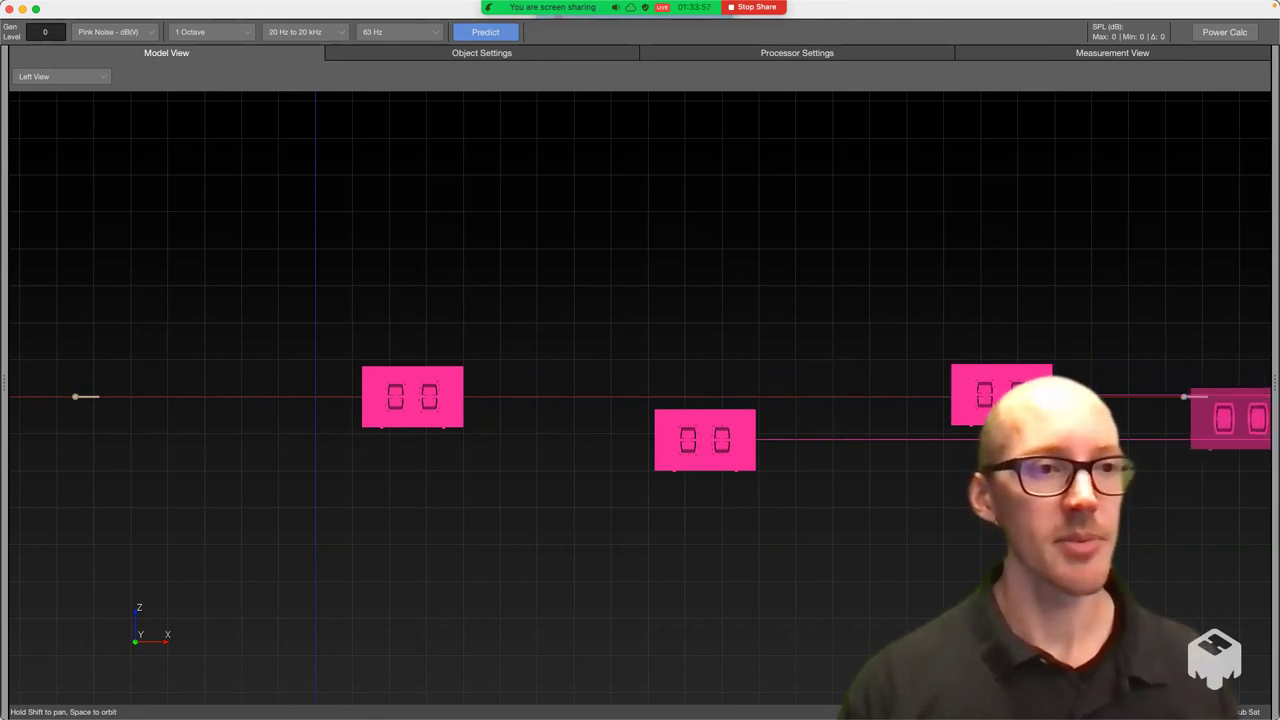
pyautogui.click(714, 452)
pyautogui.moveTo(757, 437); pyautogui.dragTo(745, 401)
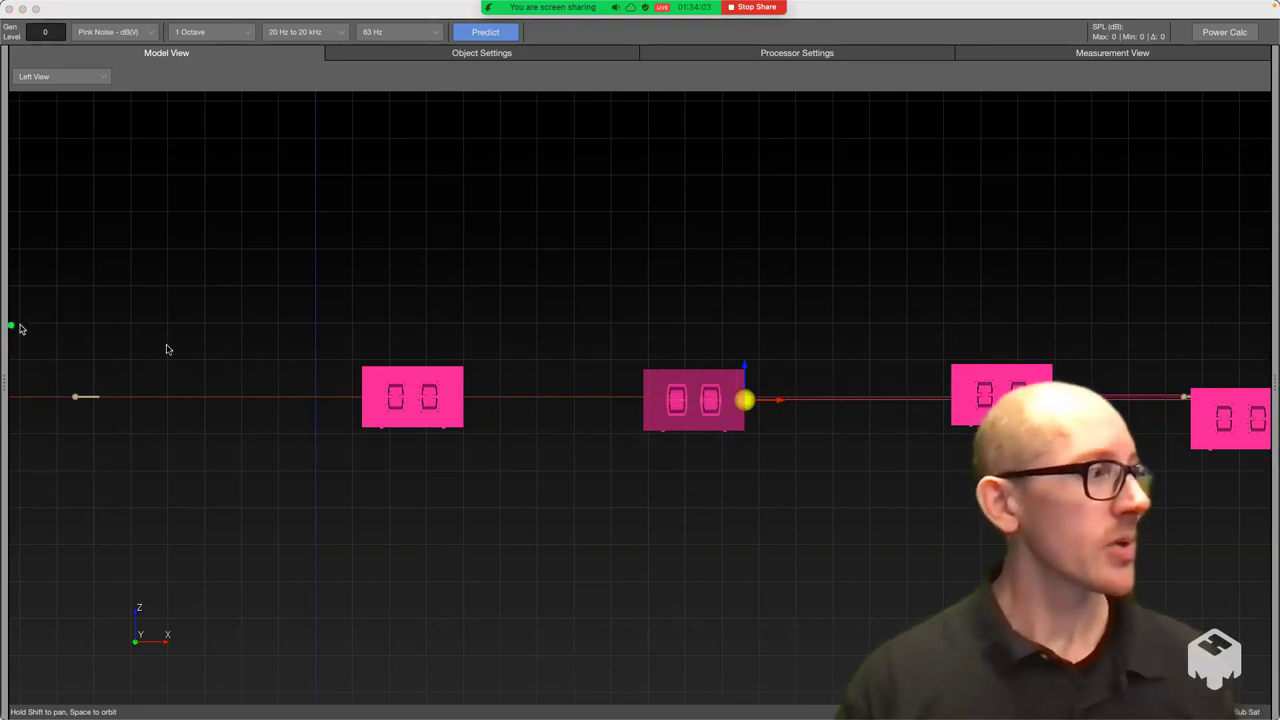
# Outline the rear microphone in green and draw an arrow from each of the four spread-out subwoofers toward it.
pyautogui.moveTo(98, 343); pyautogui.dragTo(47, 452)
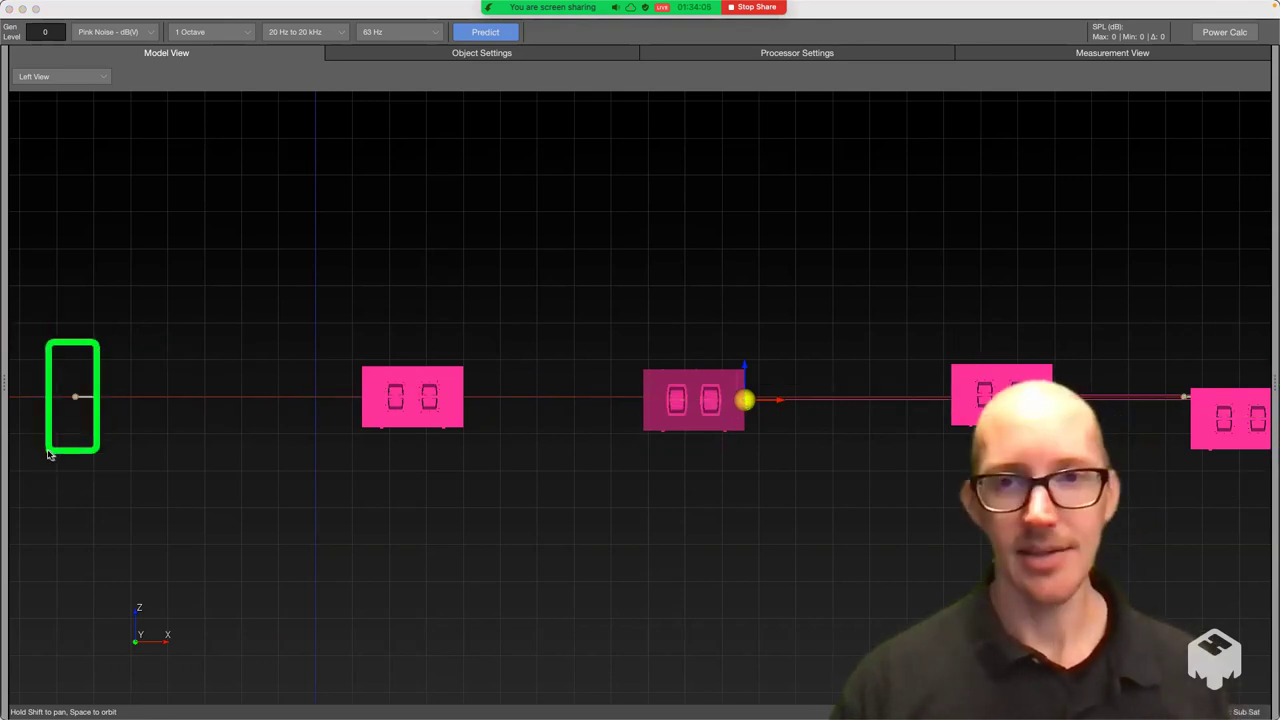
pyautogui.moveTo(395, 410); pyautogui.dragTo(145, 414)
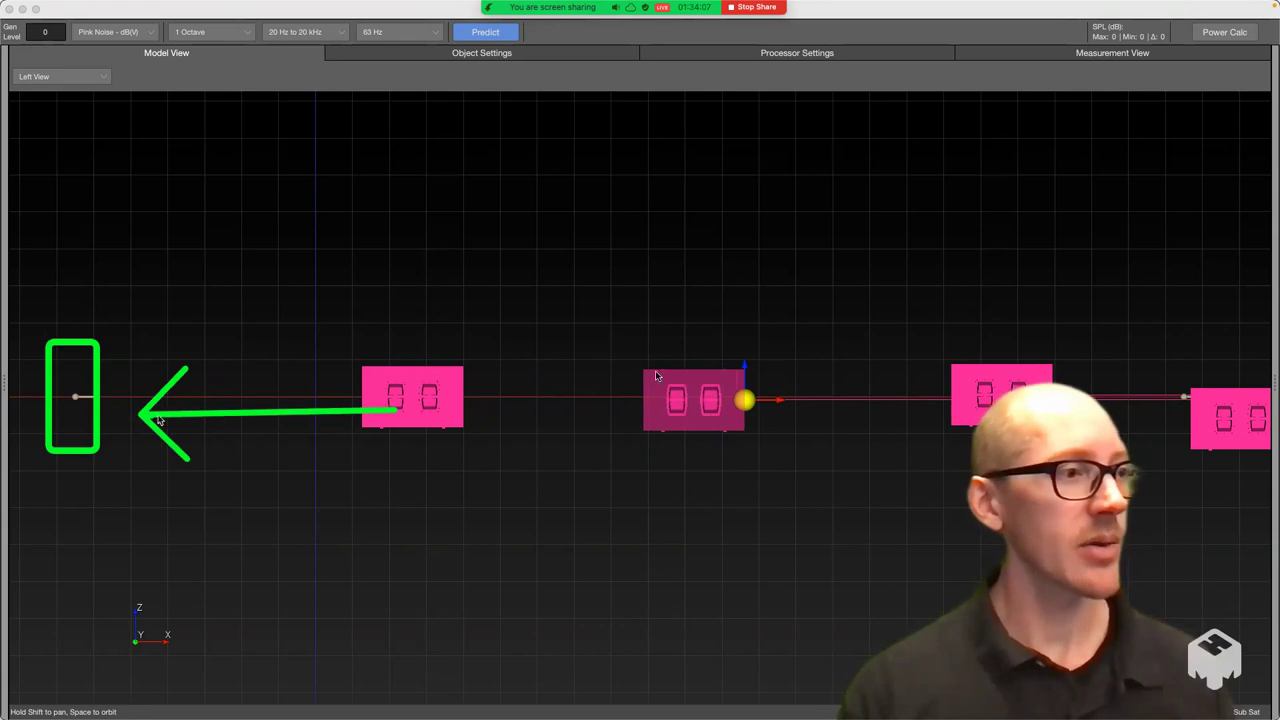
pyautogui.moveTo(715, 400)
pyautogui.mouseDown()
pyautogui.moveTo(546, 392)
pyautogui.moveTo(240, 410)
pyautogui.mouseUp()
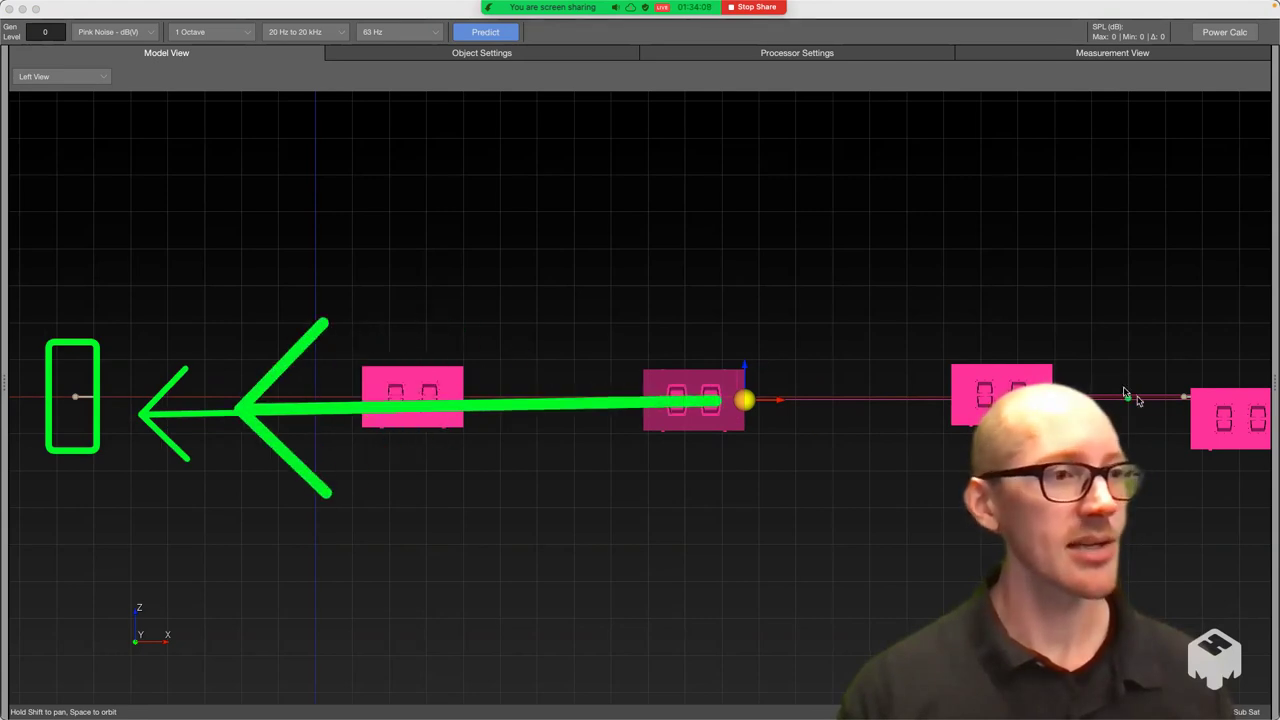
pyautogui.moveTo(1024, 387); pyautogui.dragTo(258, 376)
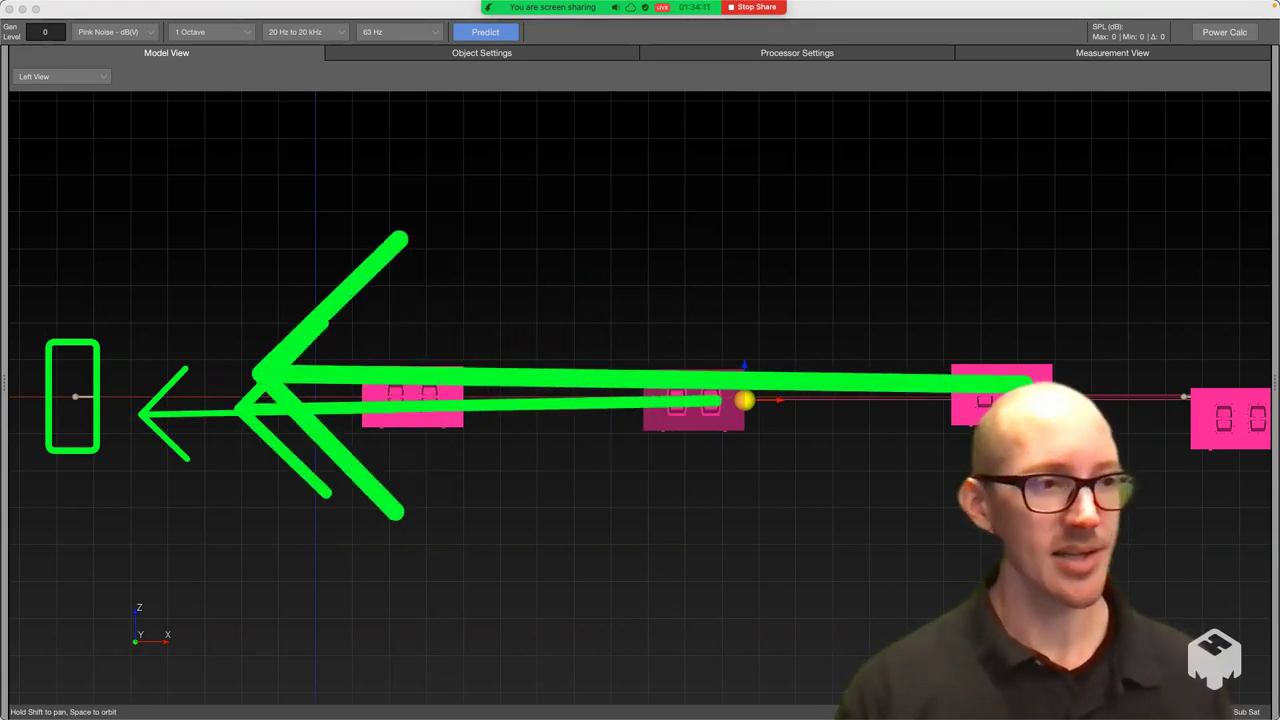
pyautogui.moveTo(1243, 408)
pyautogui.mouseDown()
pyautogui.moveTo(714, 357)
pyautogui.moveTo(265, 345)
pyautogui.mouseUp()
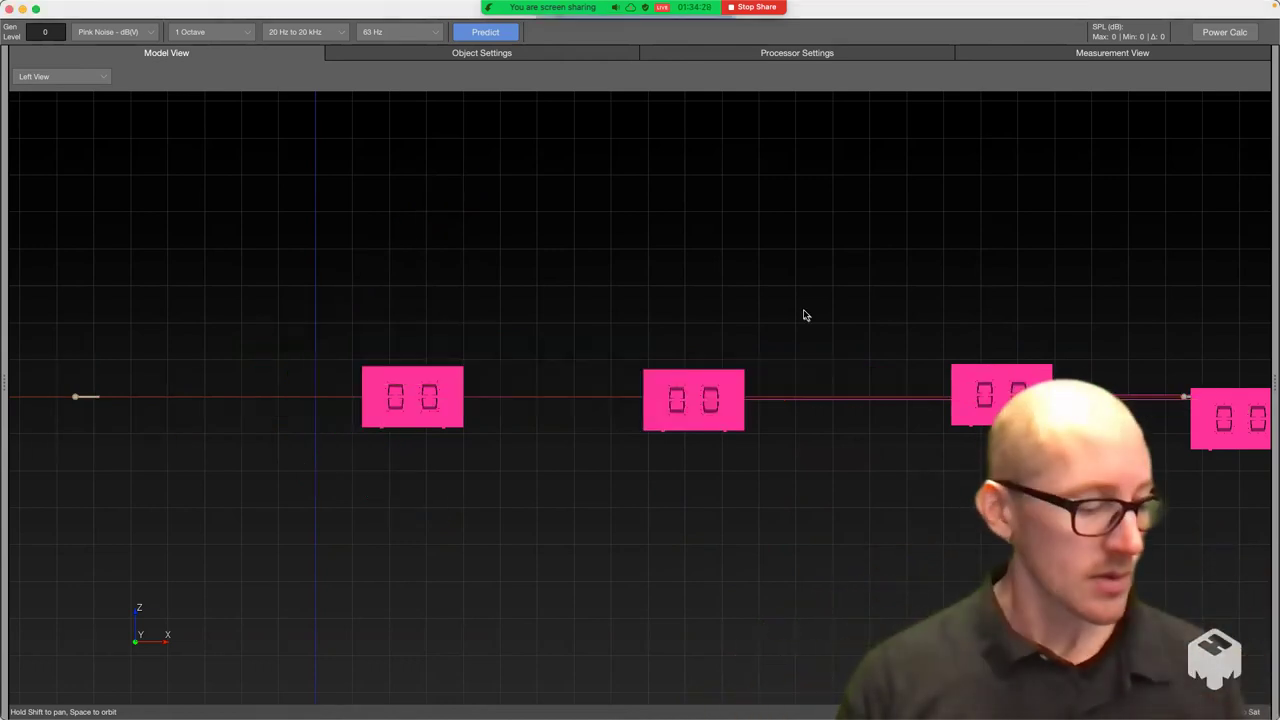
# Undo the four subwoofer moves to restore the evenly spaced end-fire array.
pyautogui.press('super+z')
pyautogui.press('super+z')
pyautogui.press('super+z')
pyautogui.press('super+z')
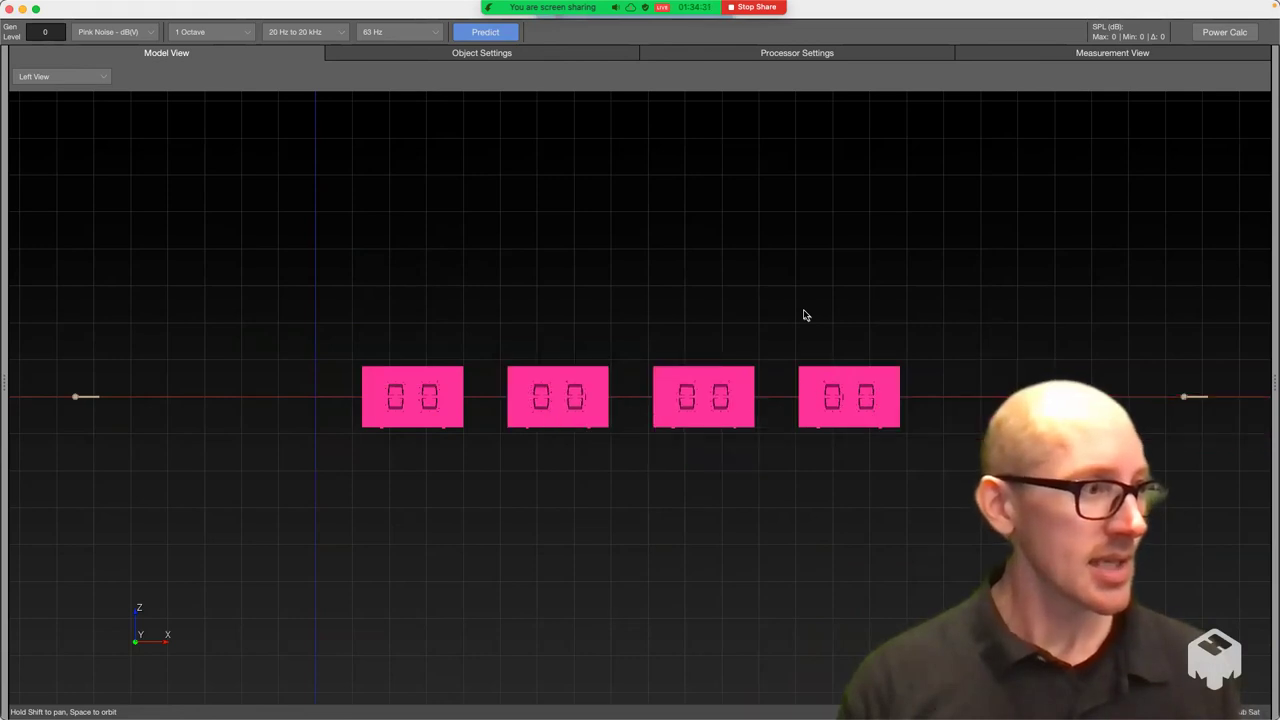
# Hide the end-fire layer and show the gradient layer in the model.
pyautogui.moveTo(1272, 265)
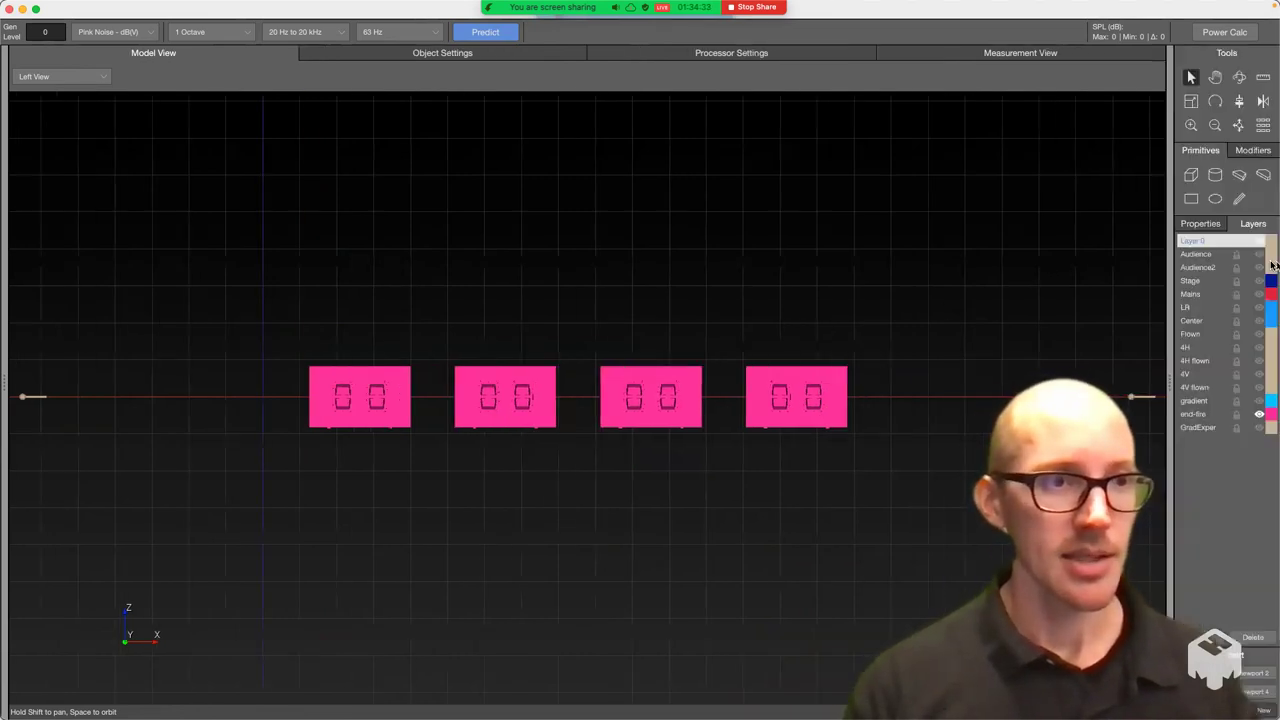
pyautogui.click(1259, 414)
pyautogui.click(1259, 400)
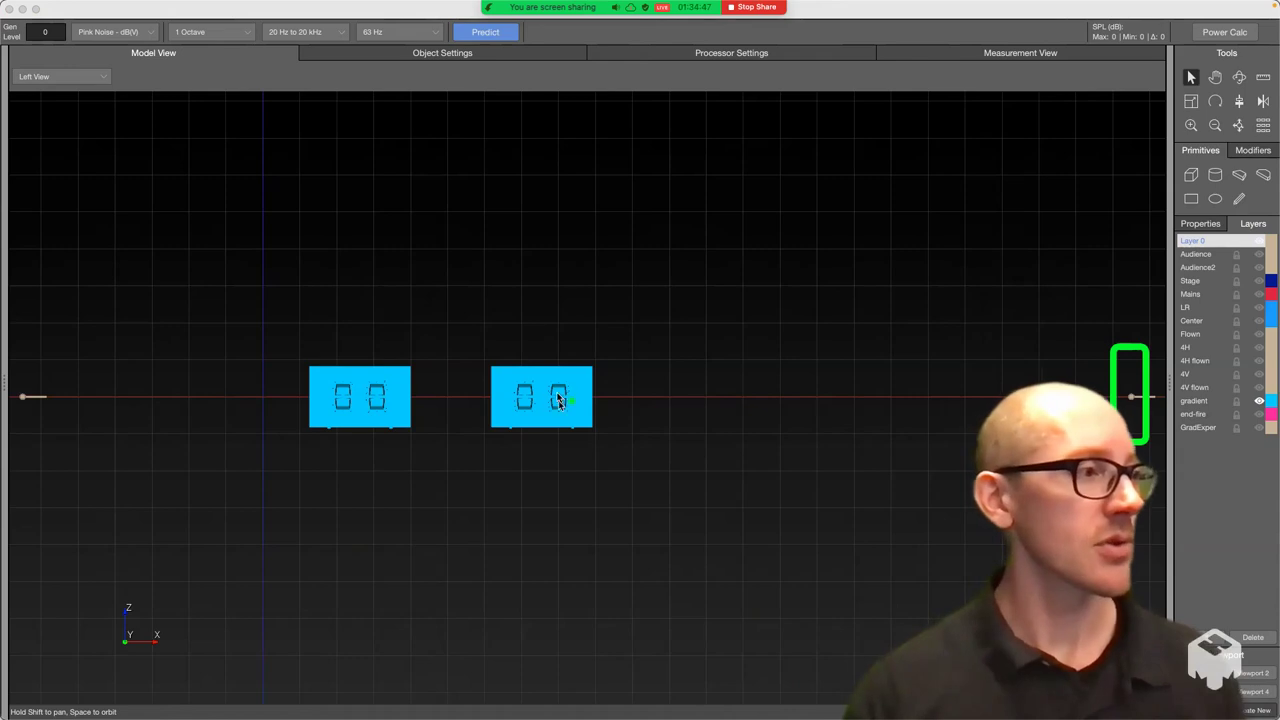
# Outline the front gradient subwoofer in green and mark the -X direction behind the rear subwoofer.
pyautogui.moveTo(605, 350)
pyautogui.mouseDown()
pyautogui.moveTo(517, 446)
pyautogui.moveTo(485, 446)
pyautogui.mouseUp()
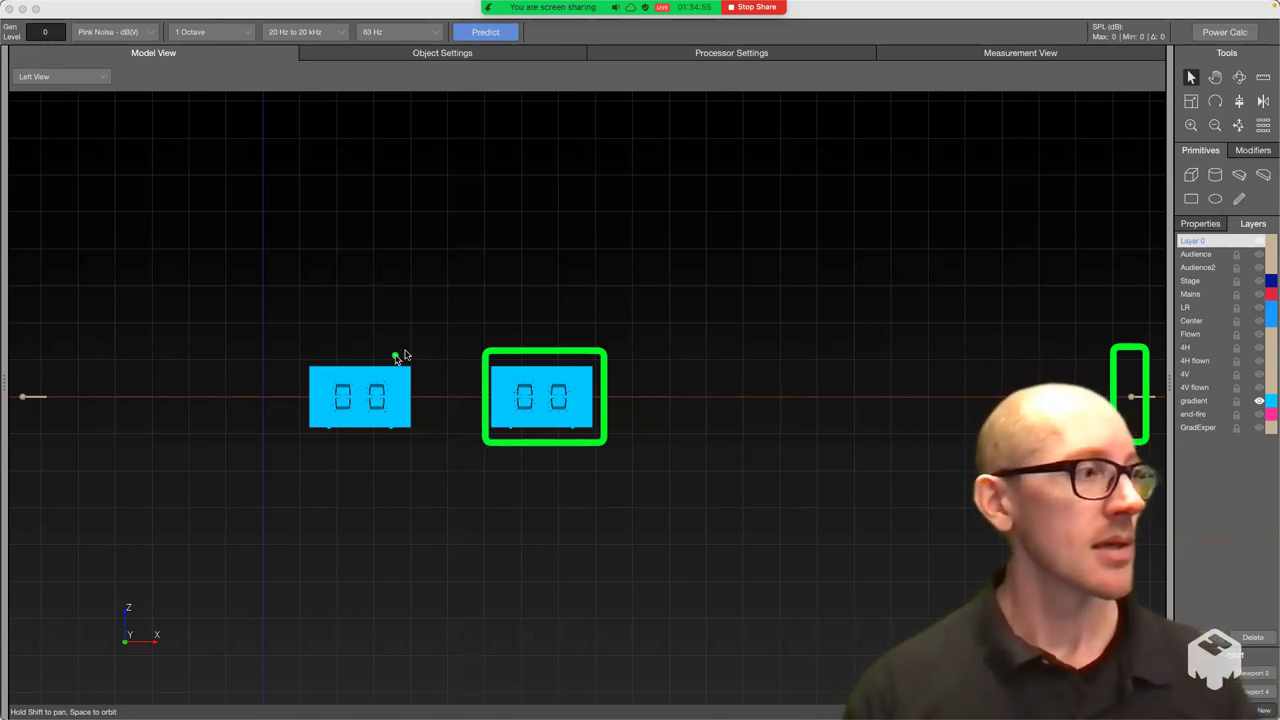
pyautogui.moveTo(264, 405); pyautogui.dragTo(167, 400)
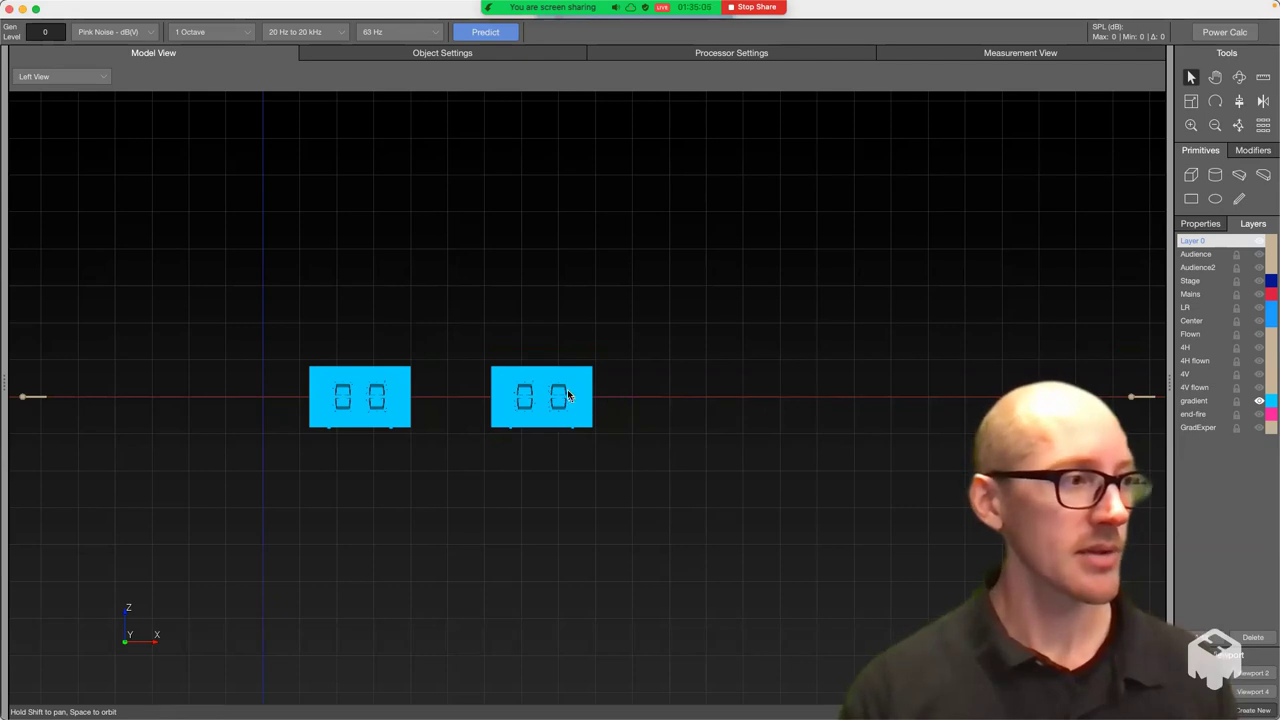
# Move the rear gradient subwoofer back along the X axis until its front face sits near the origin.
pyautogui.click(404, 405)
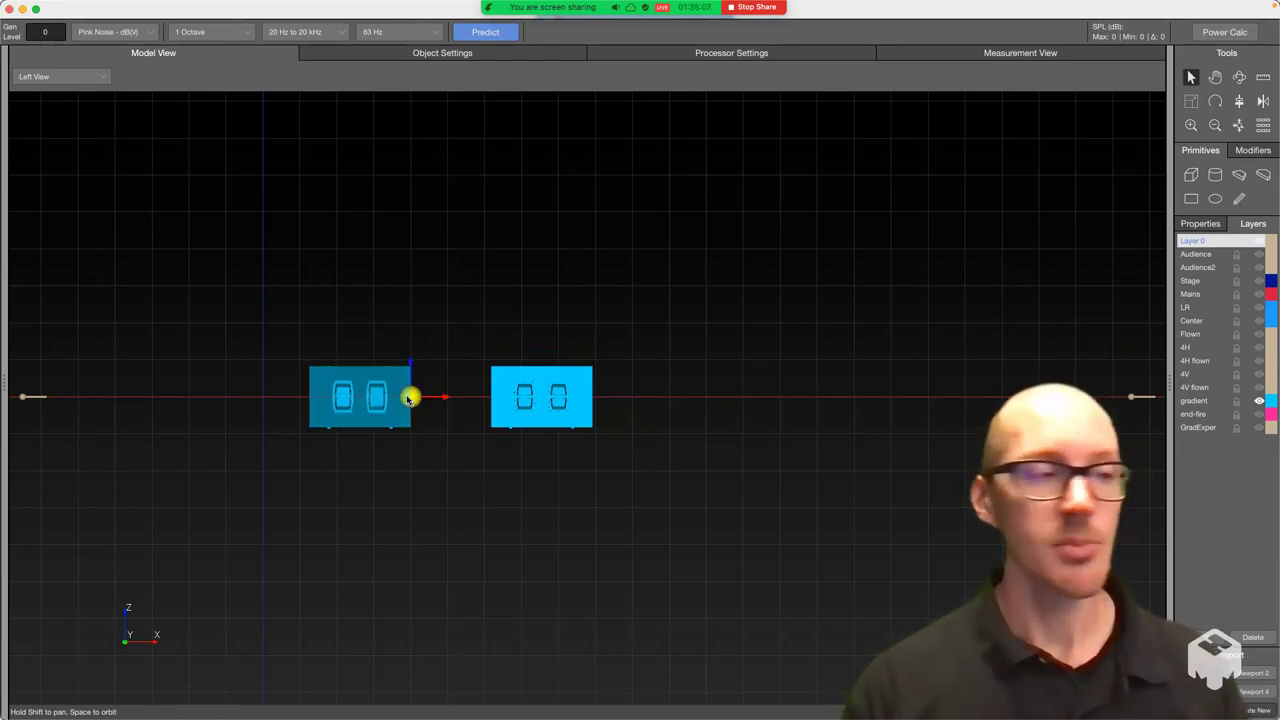
pyautogui.moveTo(409, 398); pyautogui.dragTo(269, 397)
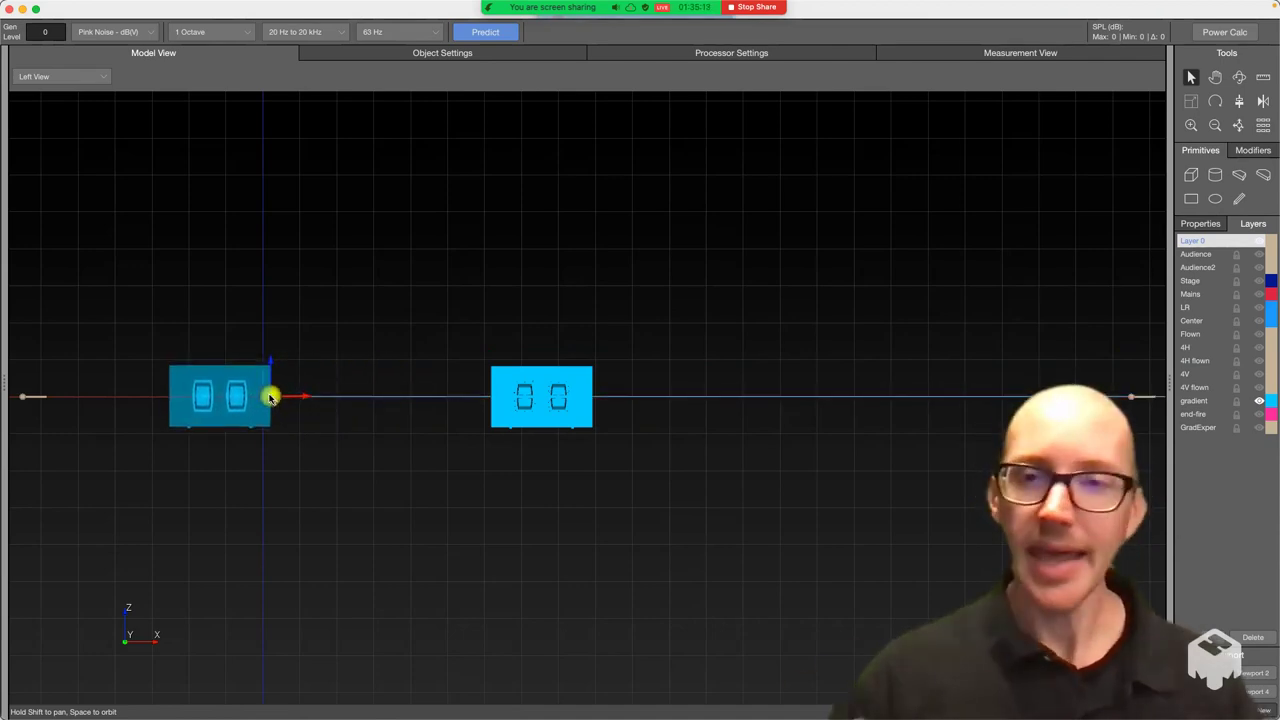
pyautogui.moveTo(270, 397); pyautogui.dragTo(272, 389)
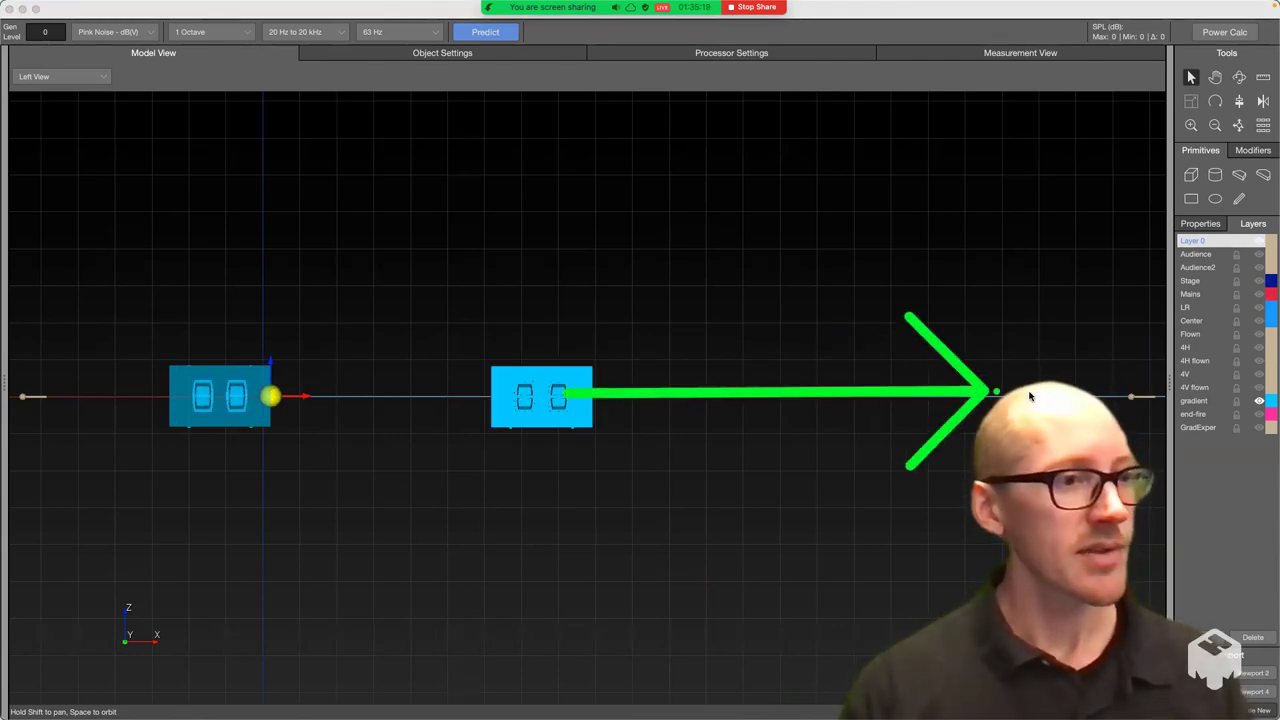
# Draw an arrow from the rear gradient subwoofer toward the +X microphone, clear the annotations and undo the subwoofer's move.
pyautogui.moveTo(214, 398); pyautogui.dragTo(998, 376)
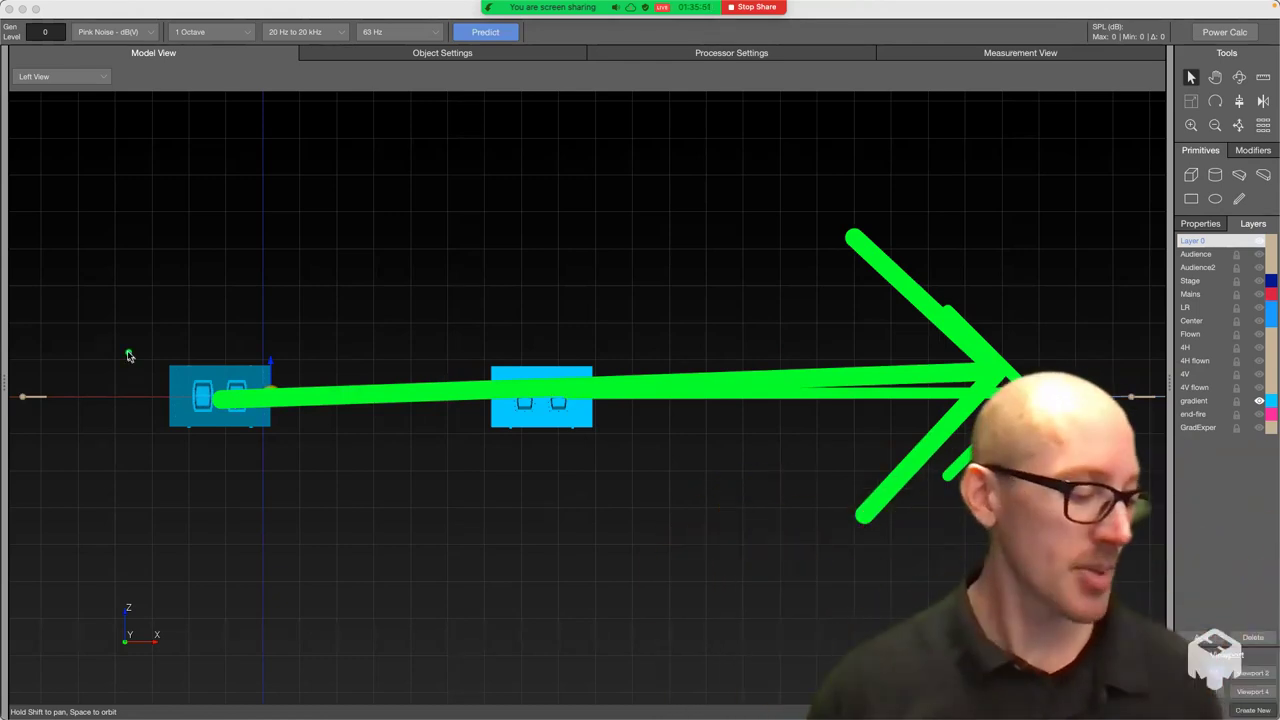
pyautogui.click(551, 297)
pyautogui.hotkey('ctrl', 'z')
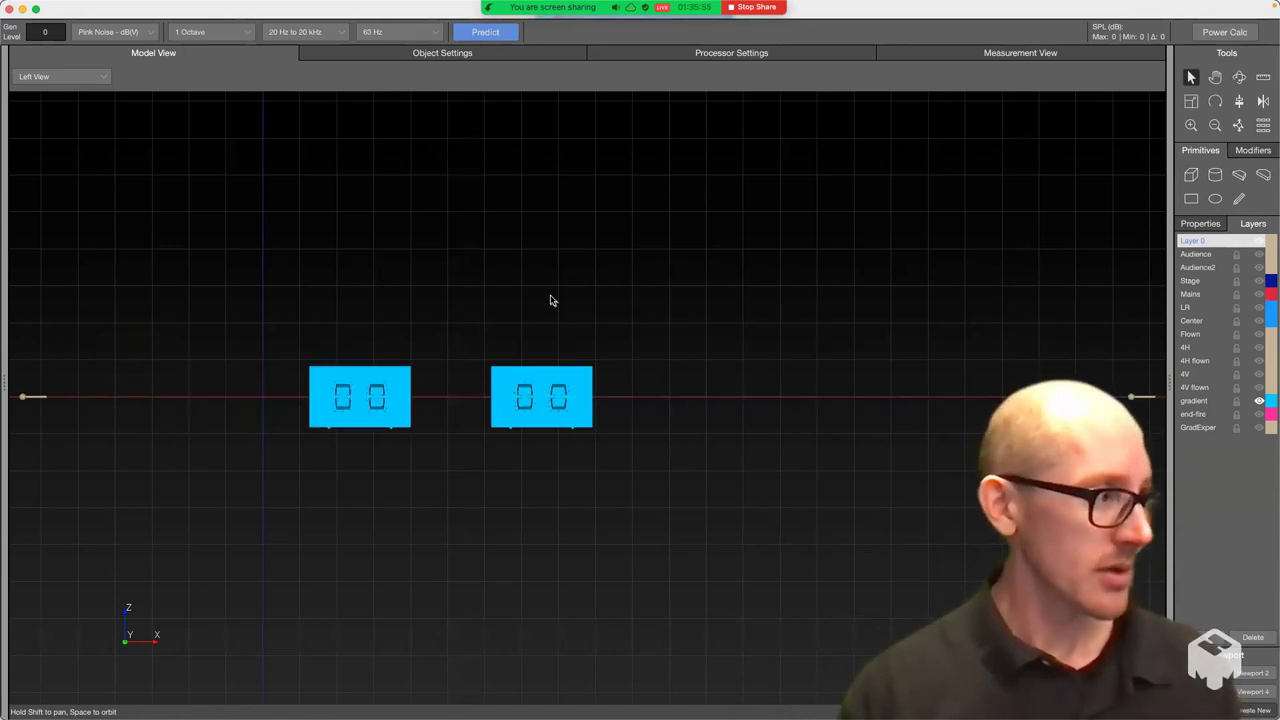
# Outline the -X microphone and the front gradient subwoofer in green and mark the path from the rear subwoofer to the front one.
pyautogui.moveTo(68, 323); pyautogui.dragTo(33, 459)
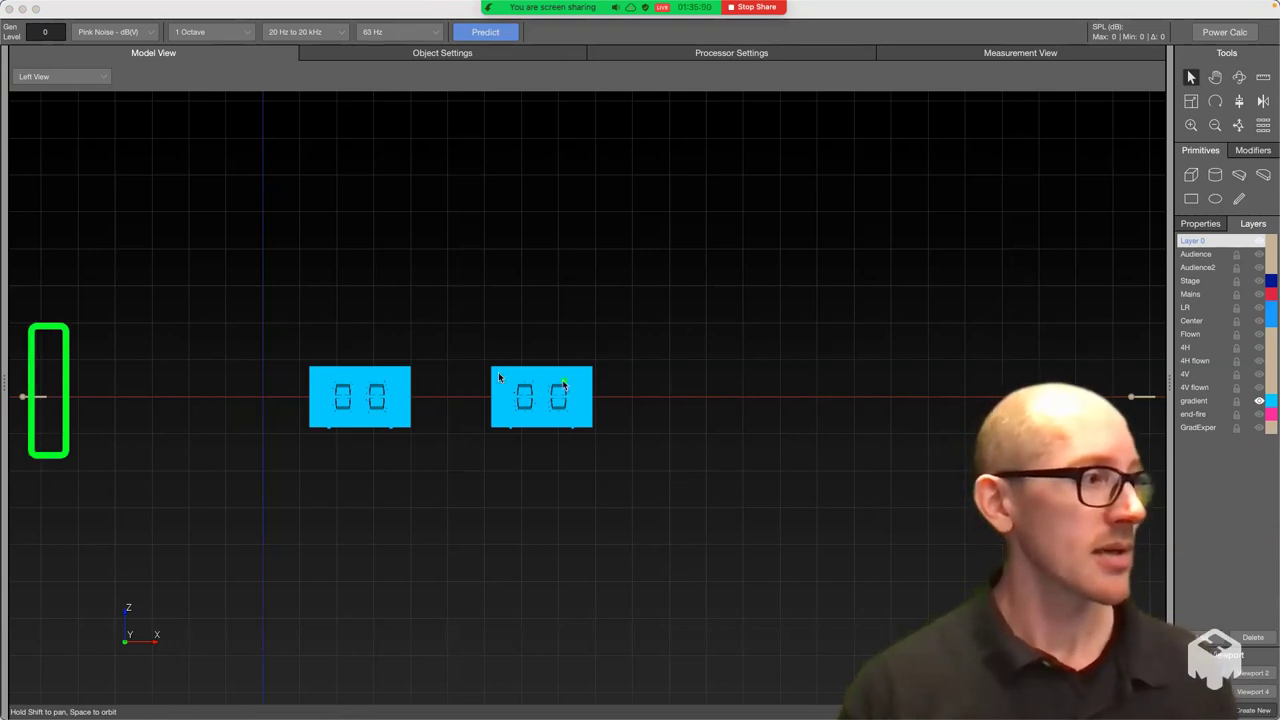
pyautogui.moveTo(489, 361); pyautogui.dragTo(600, 423)
pyautogui.moveTo(491, 359); pyautogui.dragTo(630, 430)
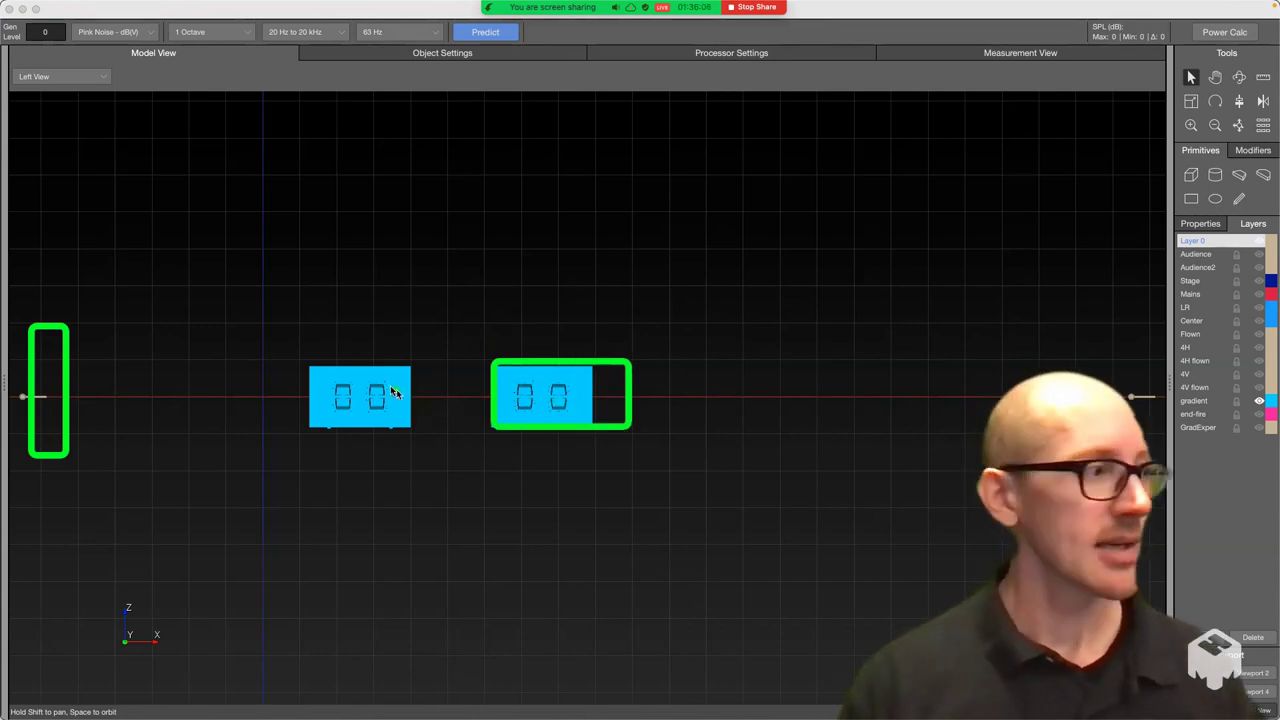
pyautogui.moveTo(408, 386); pyautogui.dragTo(587, 390)
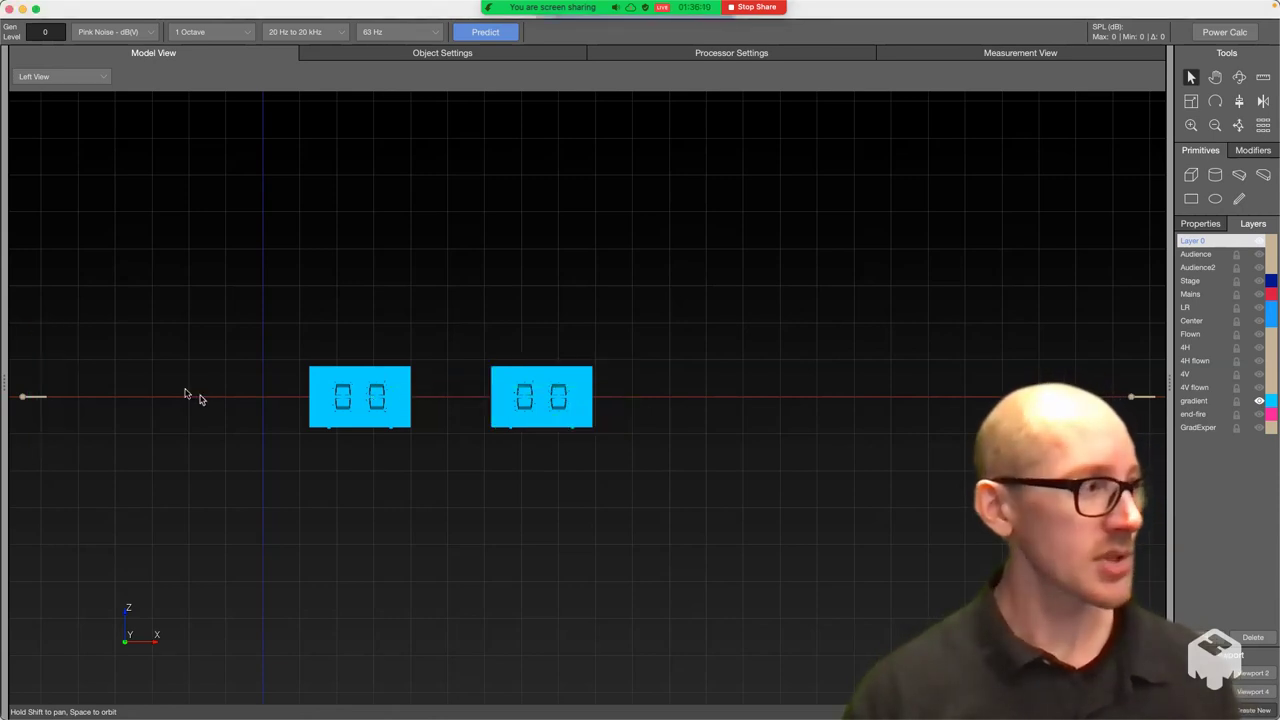
# Move the rear gradient subwoofer along X onto the front one and draw two arrows from there toward the -X microphone.
pyautogui.click(407, 390)
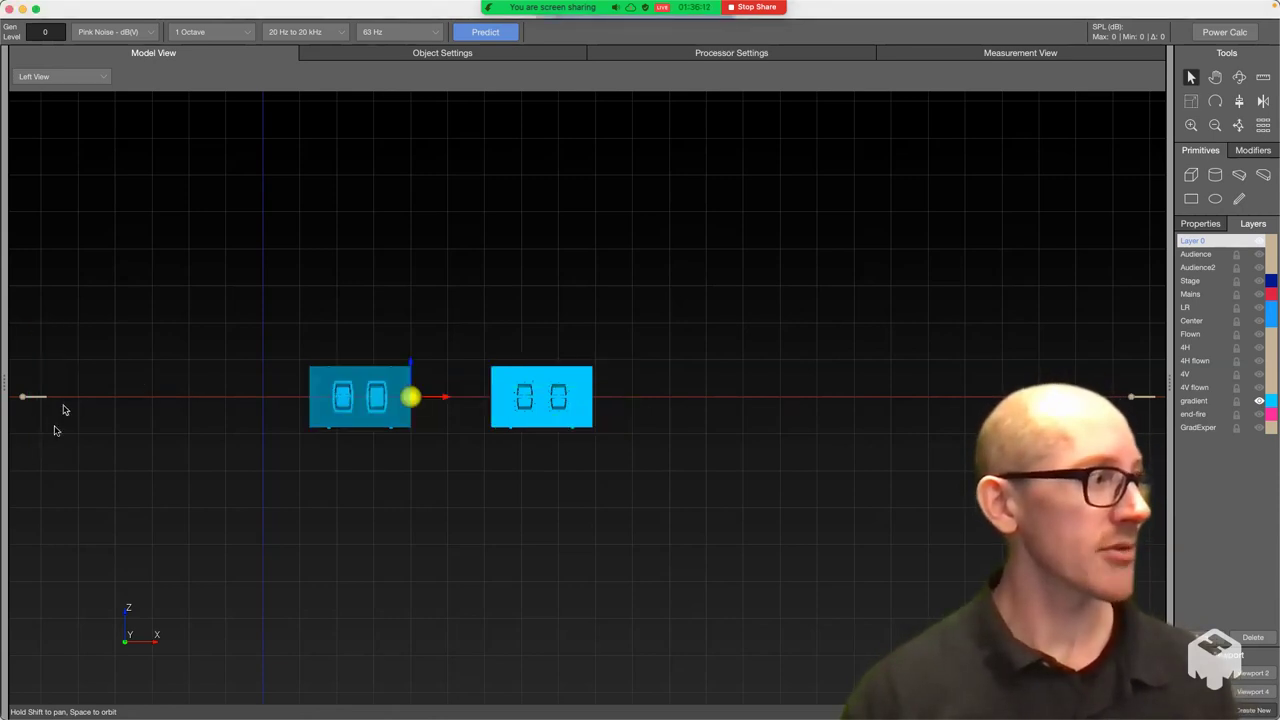
pyautogui.moveTo(412, 398); pyautogui.dragTo(594, 400)
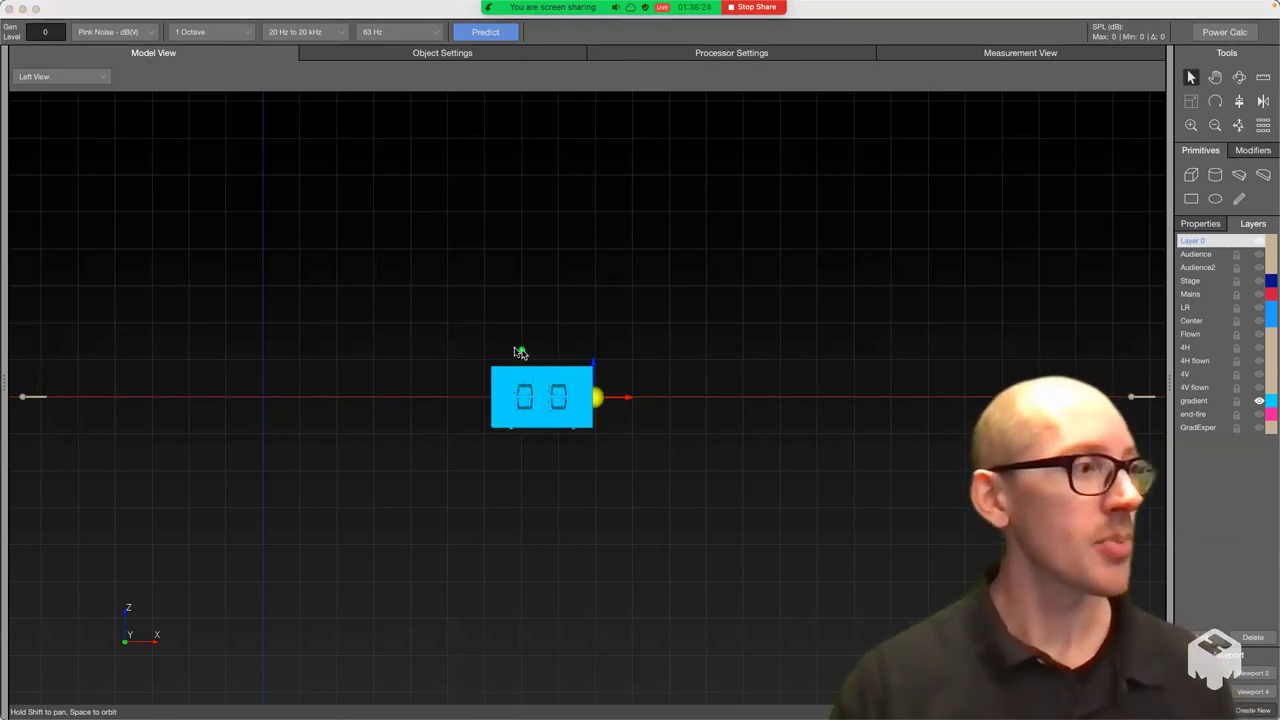
pyautogui.click(618, 408)
pyautogui.moveTo(484, 418)
pyautogui.mouseDown()
pyautogui.moveTo(114, 412)
pyautogui.moveTo(514, 430)
pyautogui.moveTo(64, 422)
pyautogui.mouseUp()
pyautogui.moveTo(538, 378); pyautogui.dragTo(64, 376)
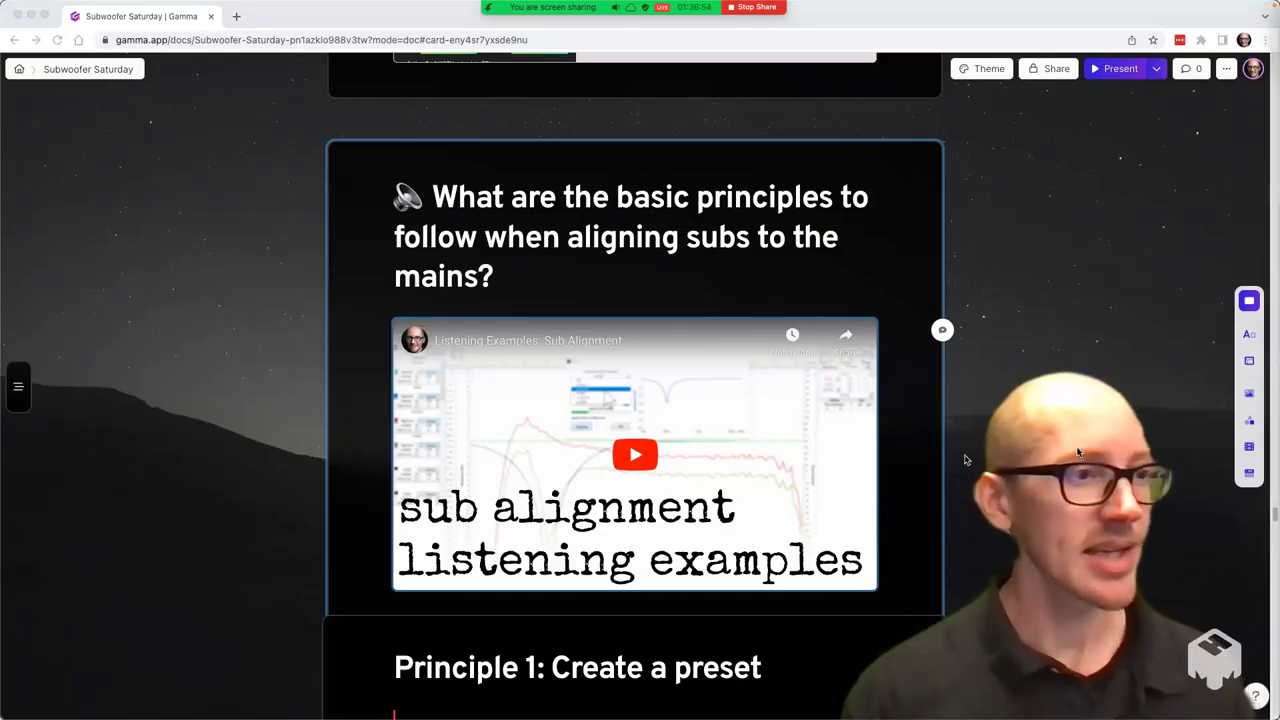
# Switch to the Subwoofer Saturday deck in Gamma, start presenting and examine the Recap card's section on ground stacked subs.
pyautogui.click(966, 460)
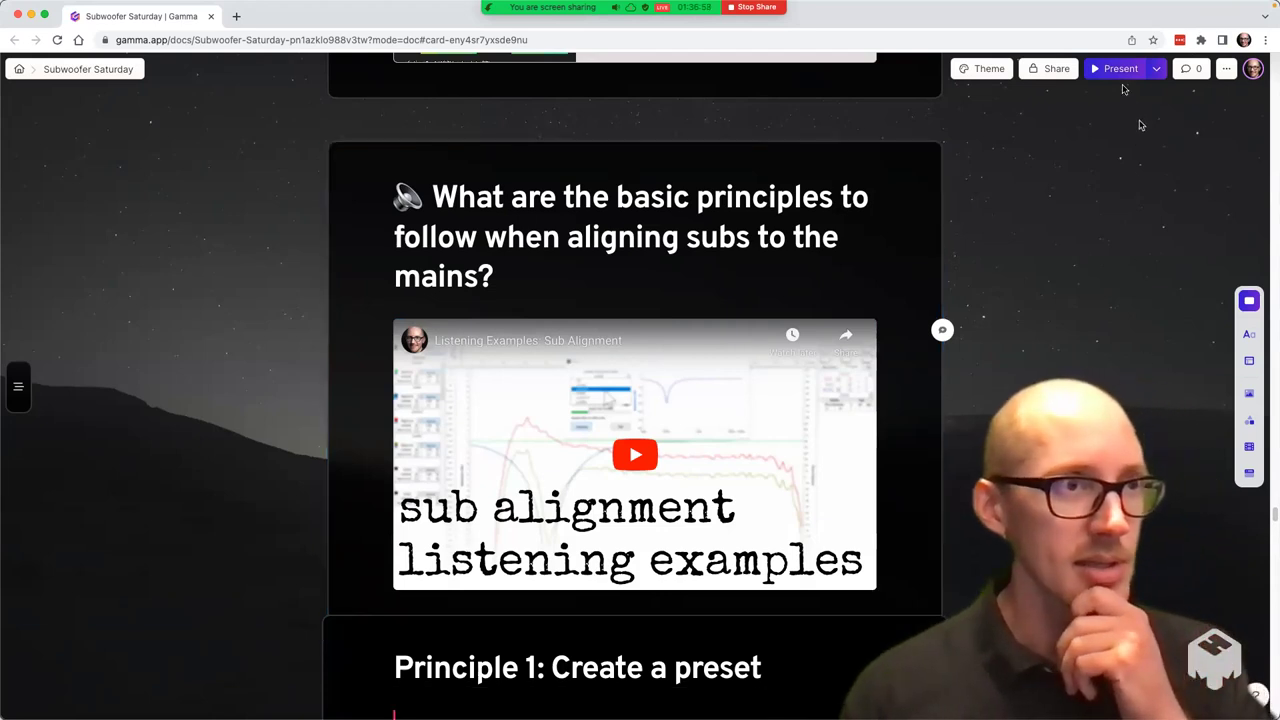
pyautogui.click(1118, 69)
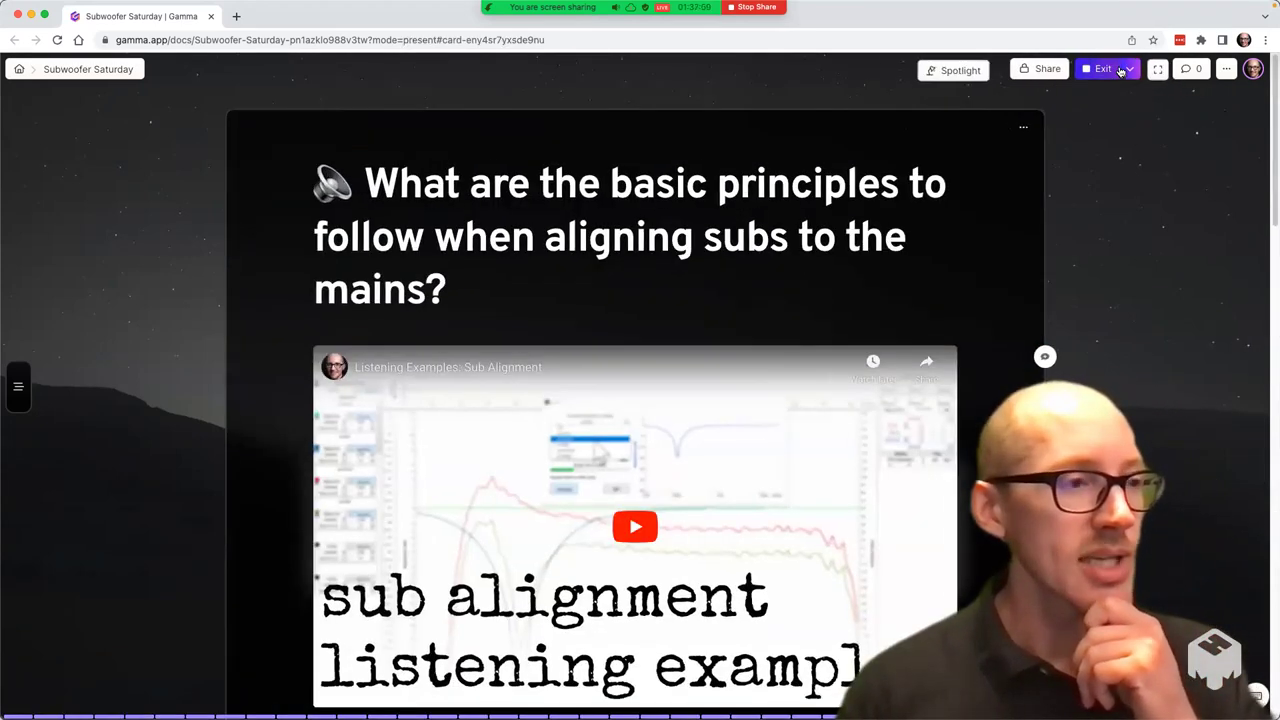
pyautogui.press('Right')
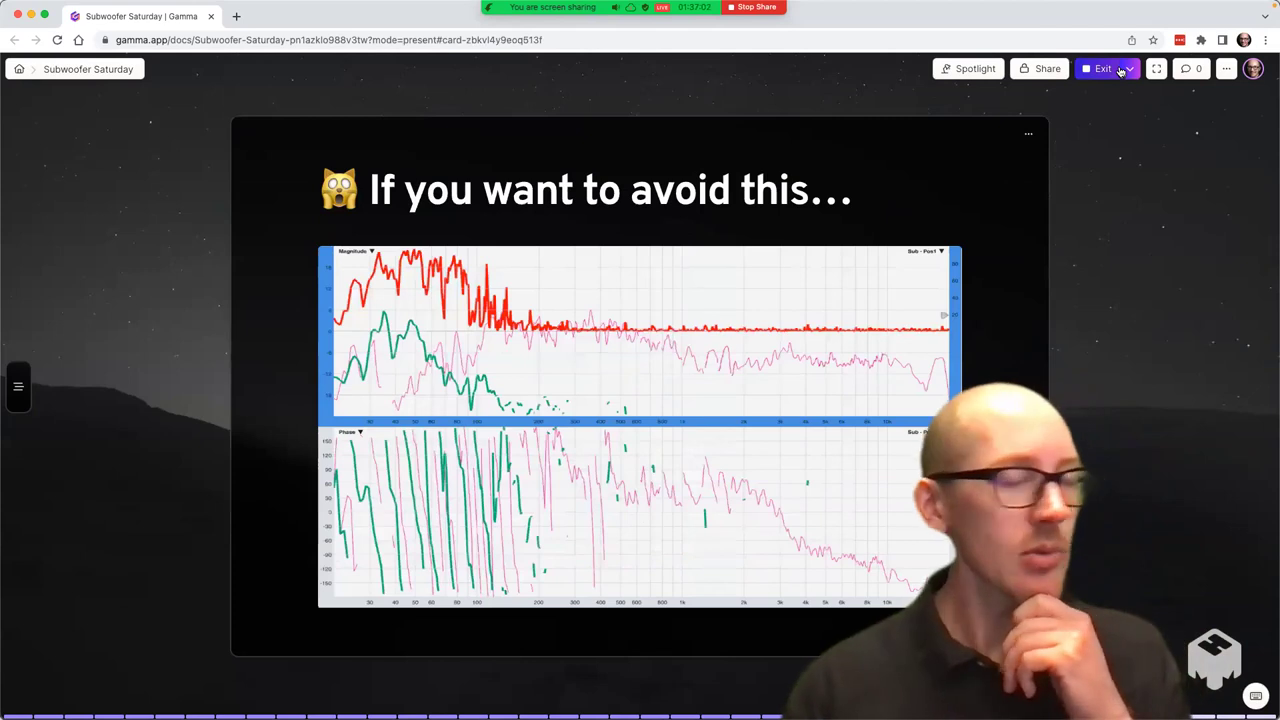
pyautogui.press('Right')
pyautogui.press('Right')
pyautogui.press('Right')
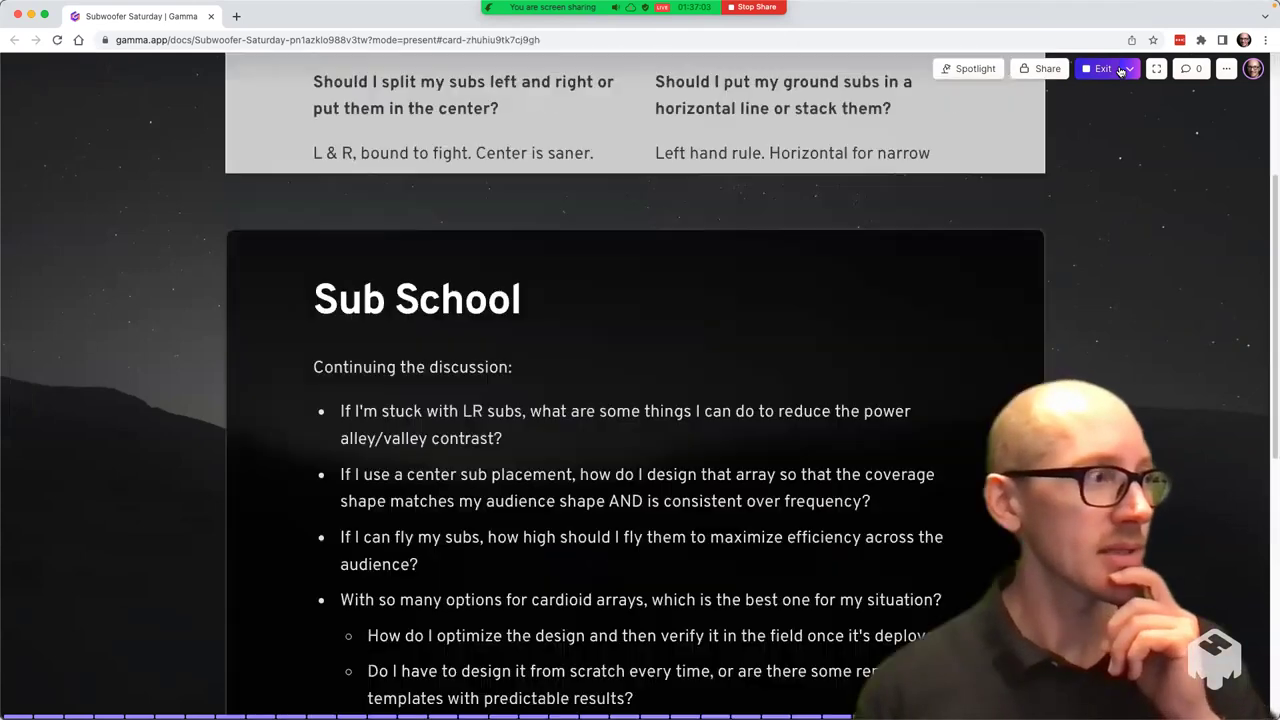
pyautogui.press('Left')
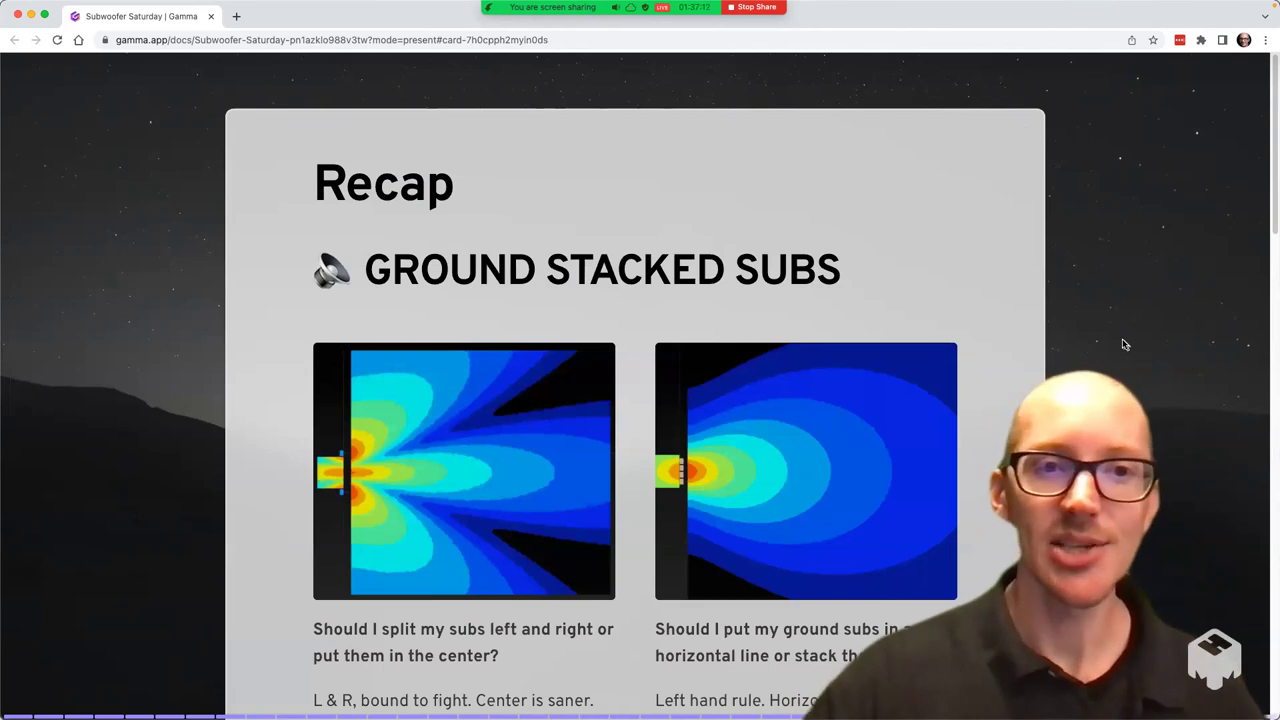
pyautogui.scroll(-3, 1124, 344)
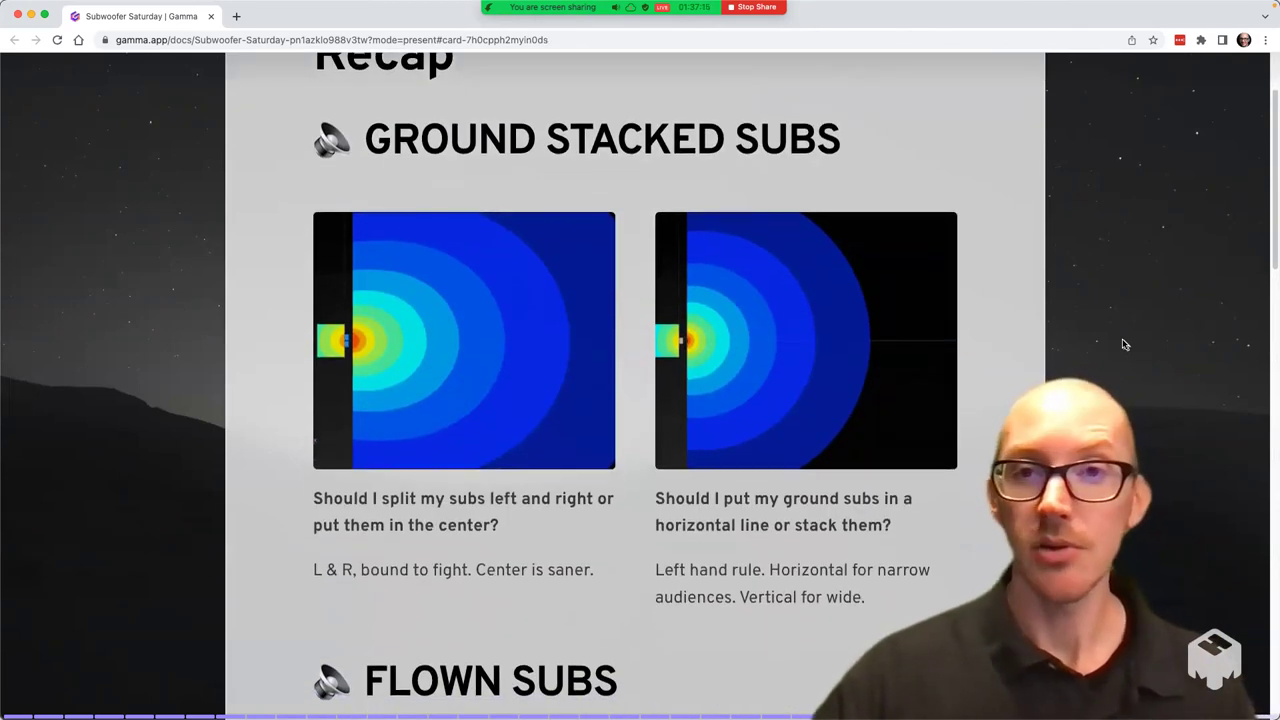
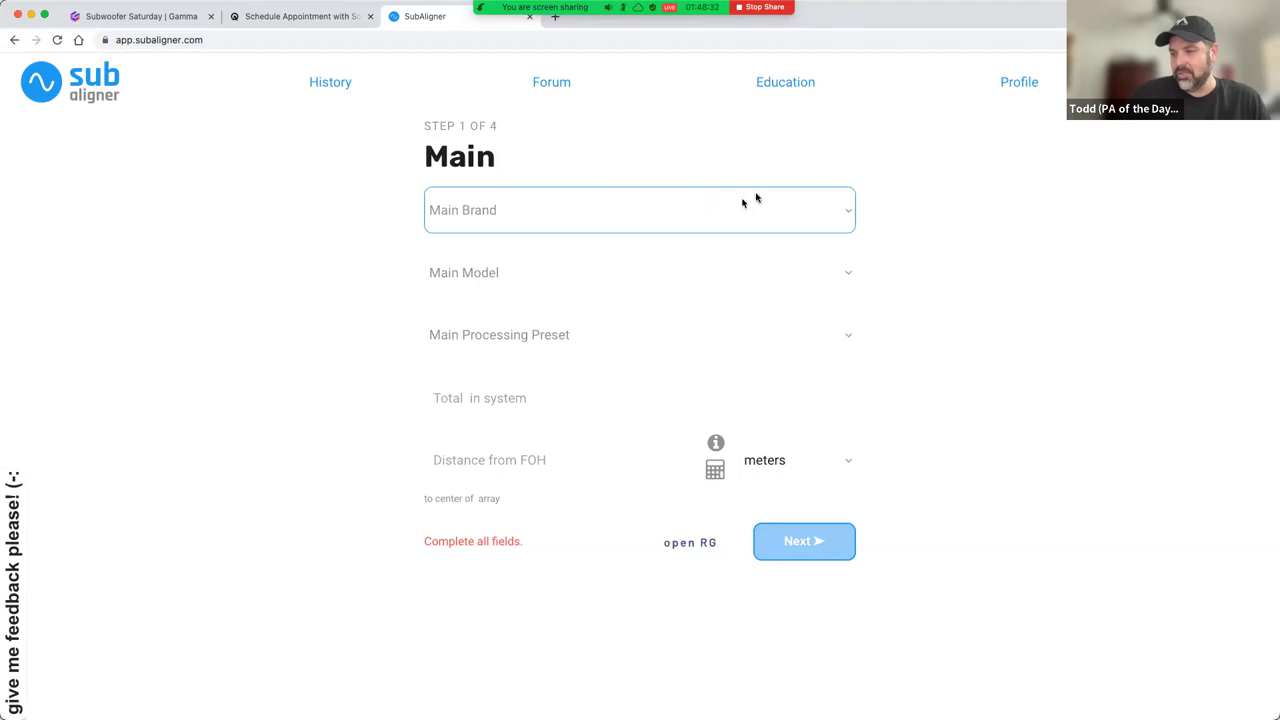
# View the SubAligner alignment history, return to the Subwoofer Saturday deck and advance to the Workshop Feedback card.
pyautogui.click(339, 86)
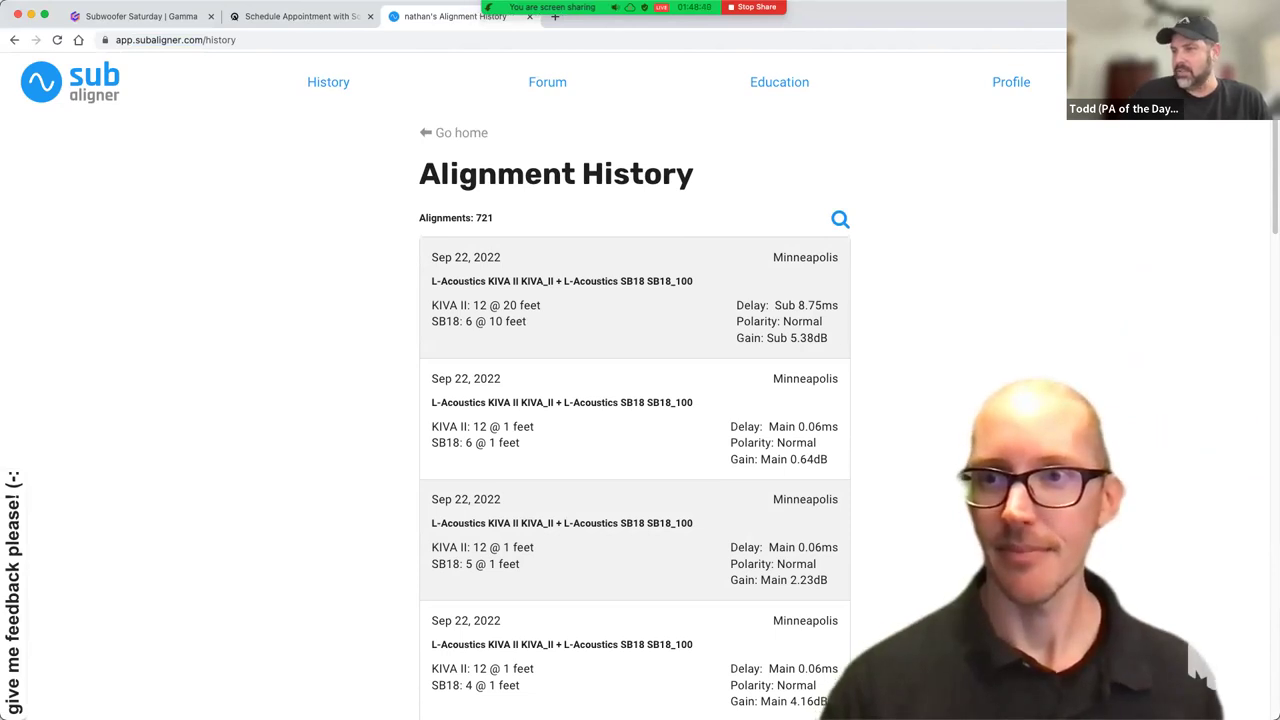
pyautogui.click(135, 18)
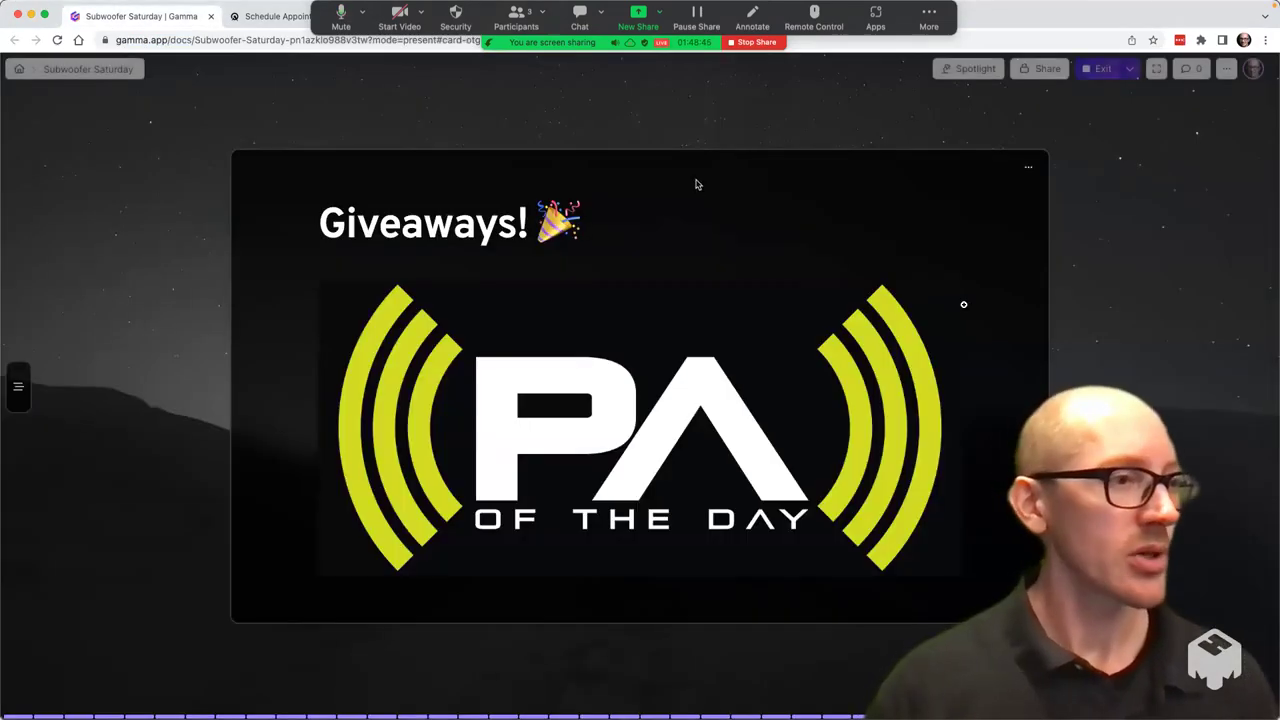
pyautogui.press('Right')
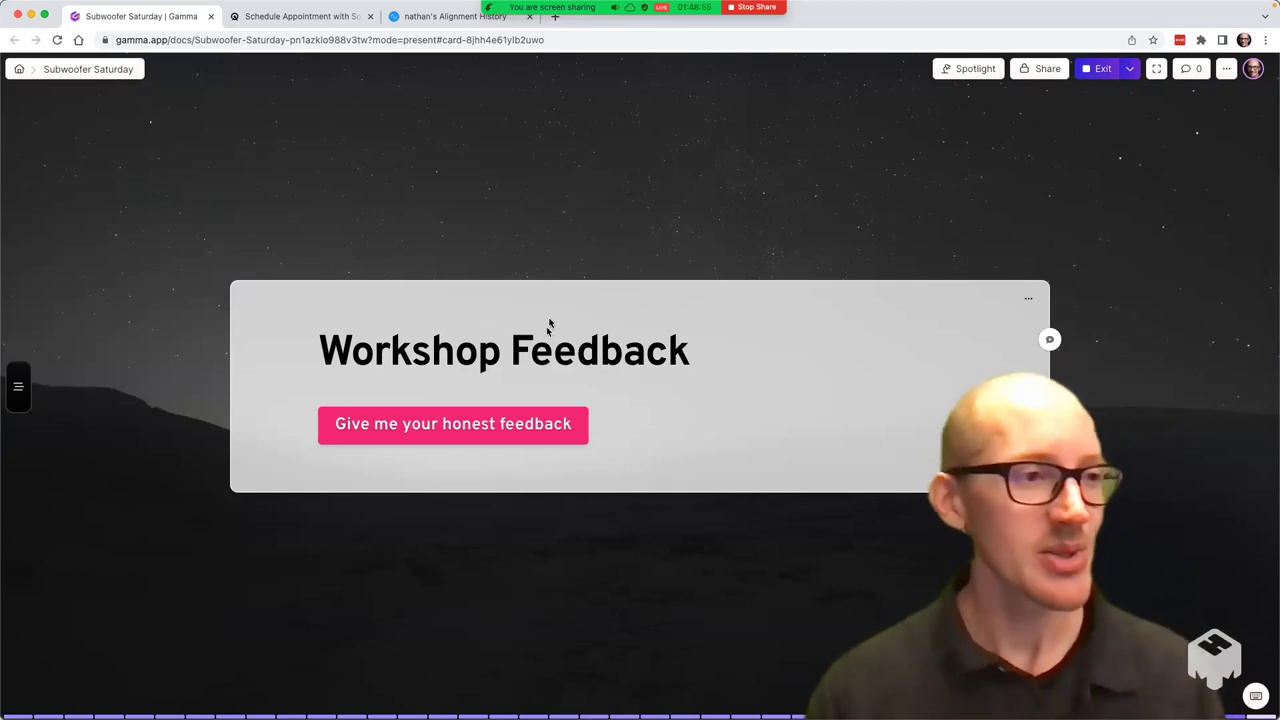
# Open the workshop feedback form, select its web address, close the form and advance the deck to the Q&A card.
pyautogui.click(496, 425)
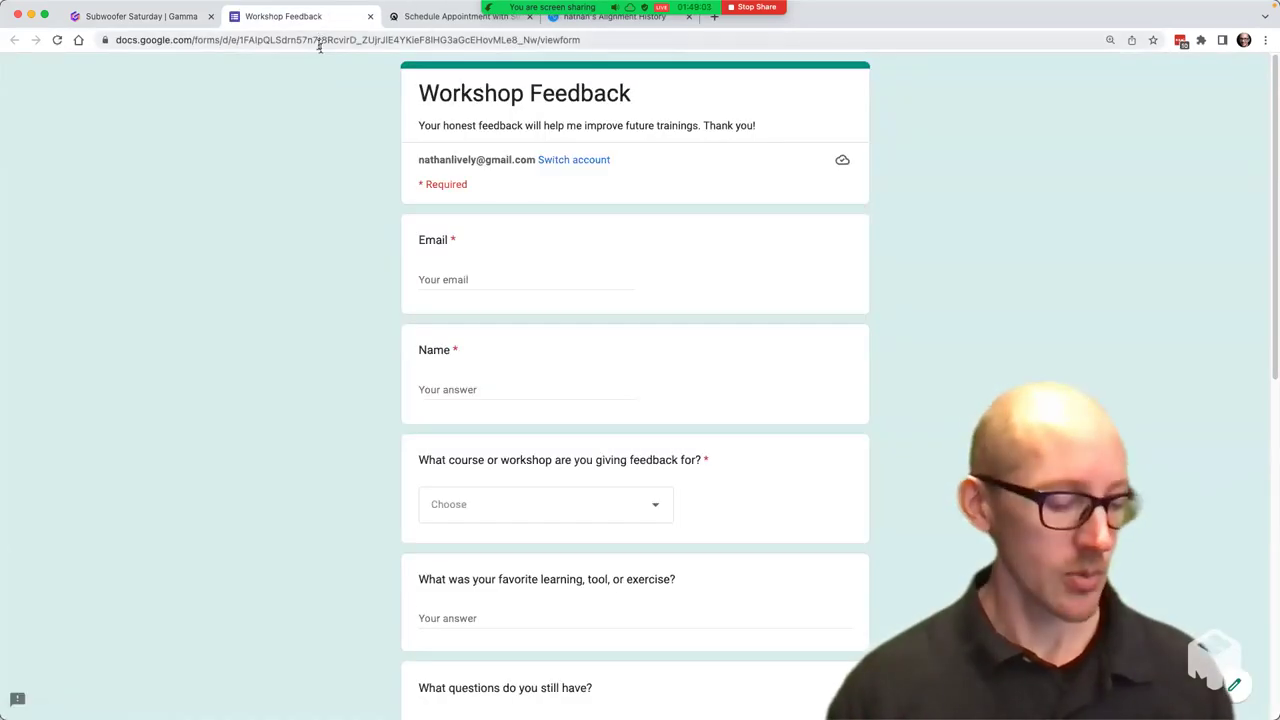
pyautogui.click(317, 39)
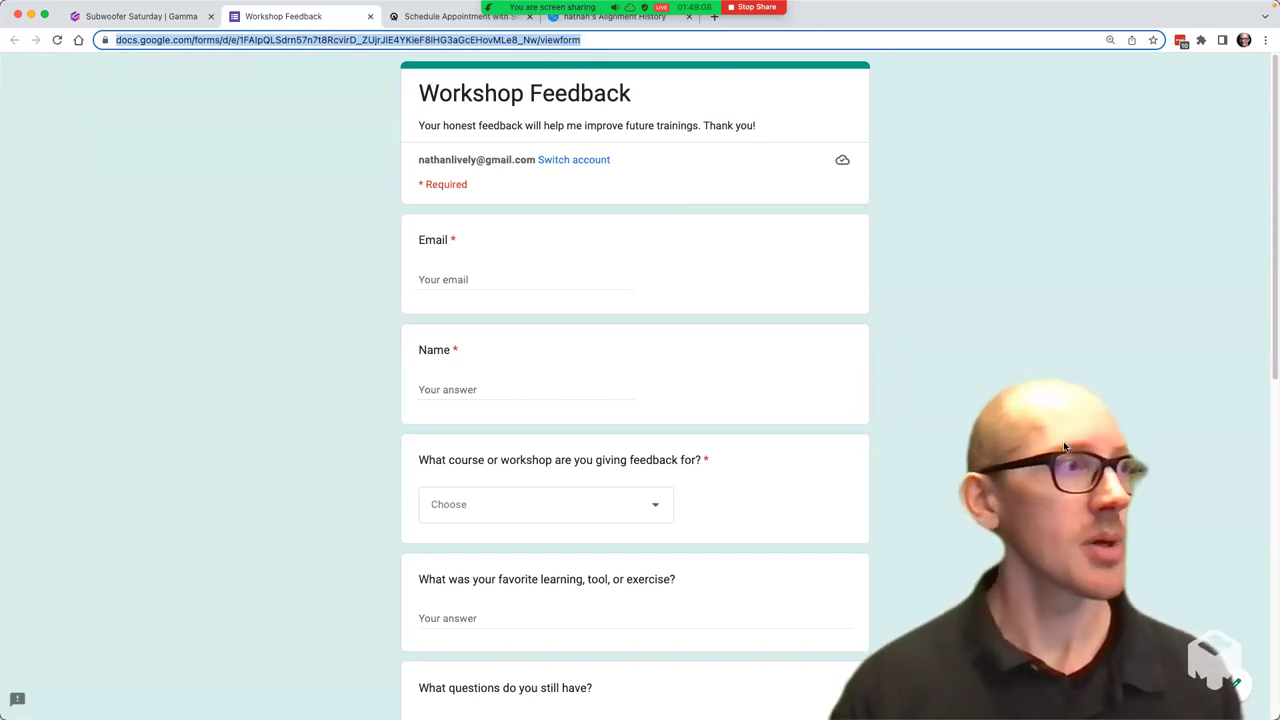
pyautogui.click(359, 86)
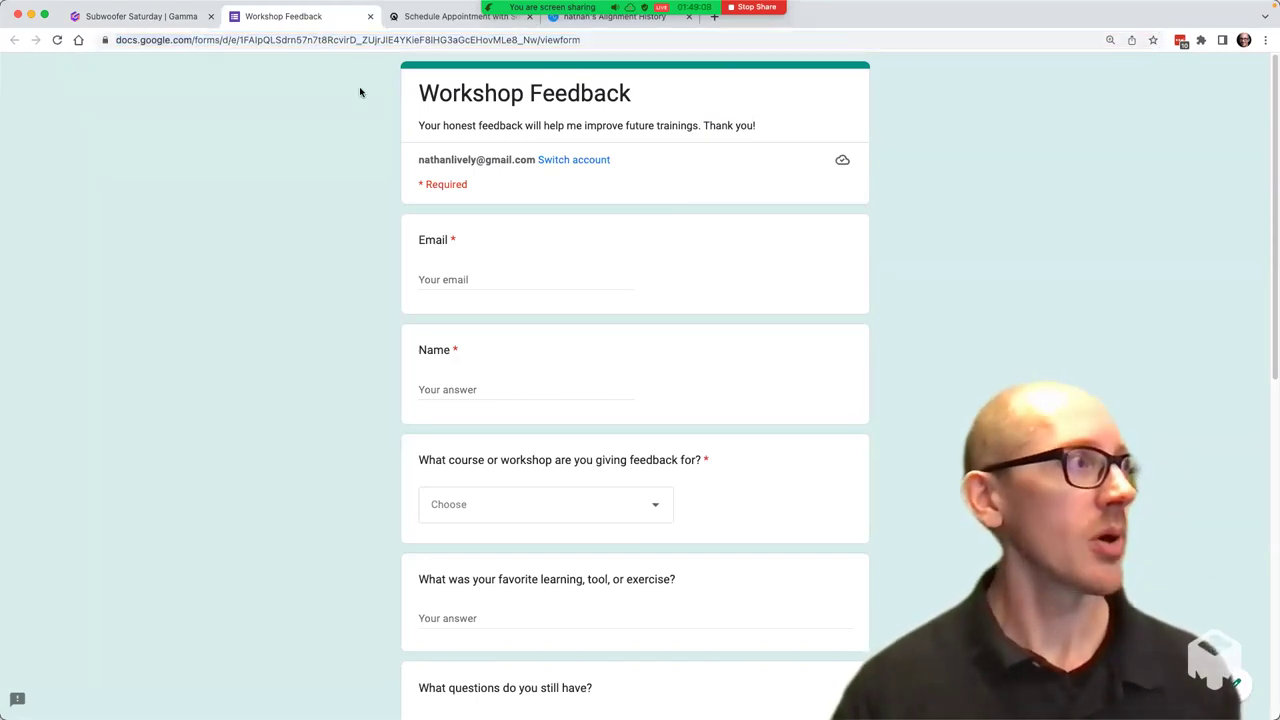
pyautogui.click(370, 17)
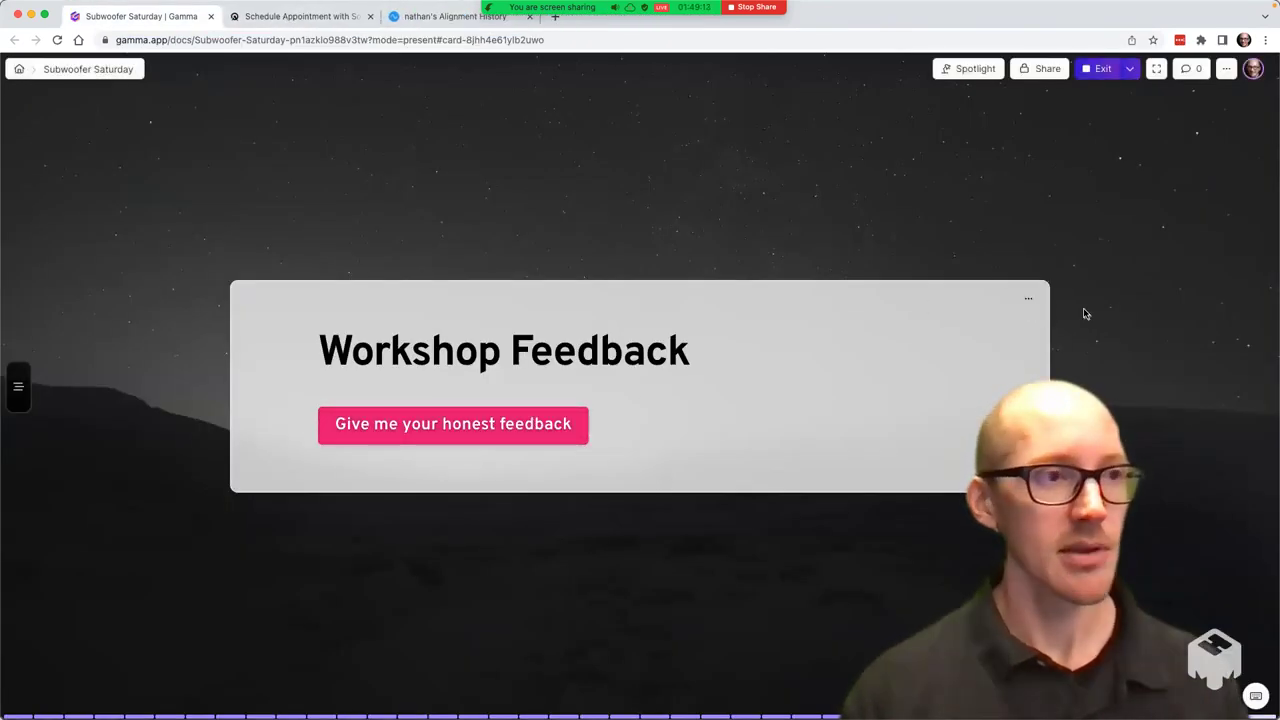
pyautogui.press('Right')
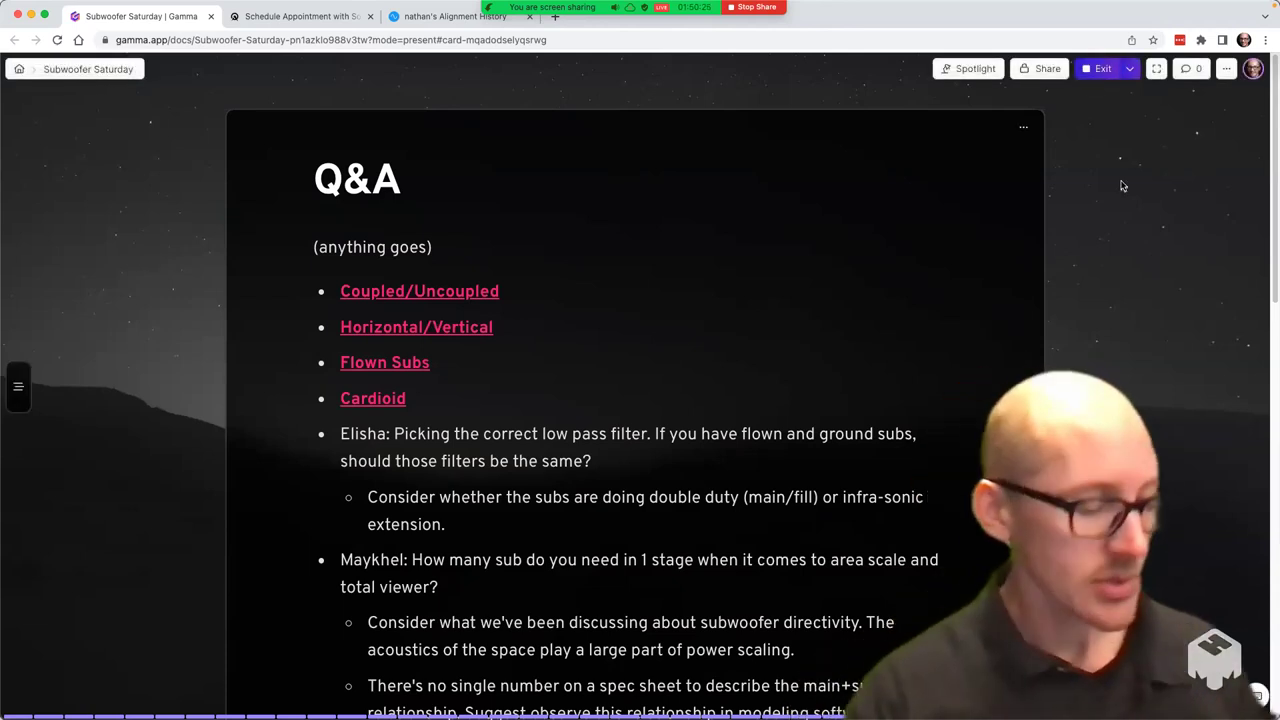
# Open the speed_of_sound_V1.2.xlsx workbook in Excel and set its zoom to 125%.
pyautogui.write('spe')
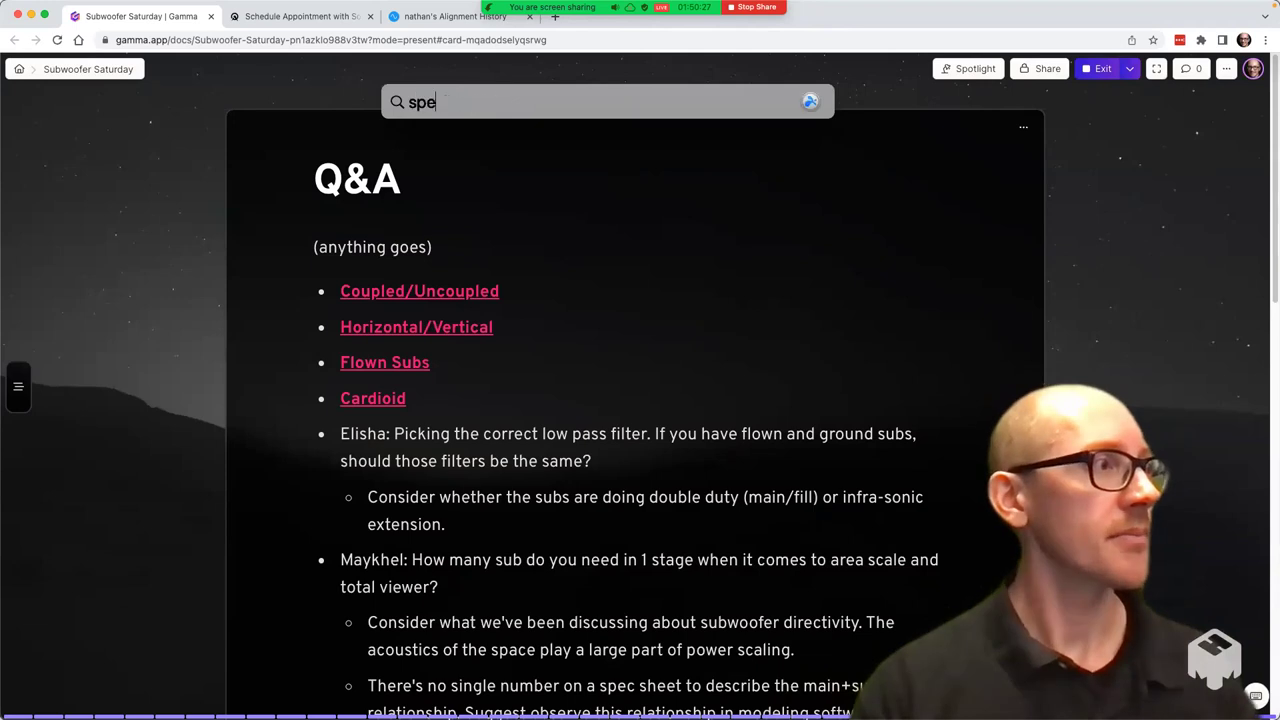
pyautogui.press('Escape')
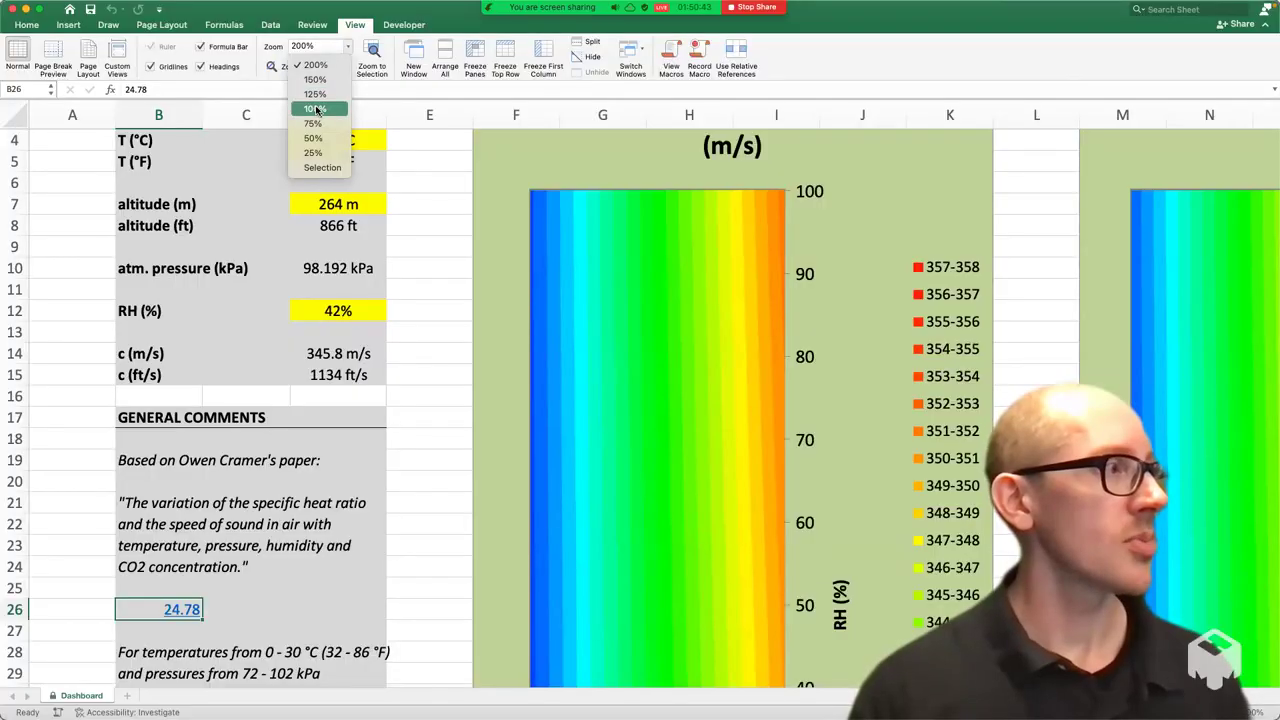
pyautogui.click(316, 108)
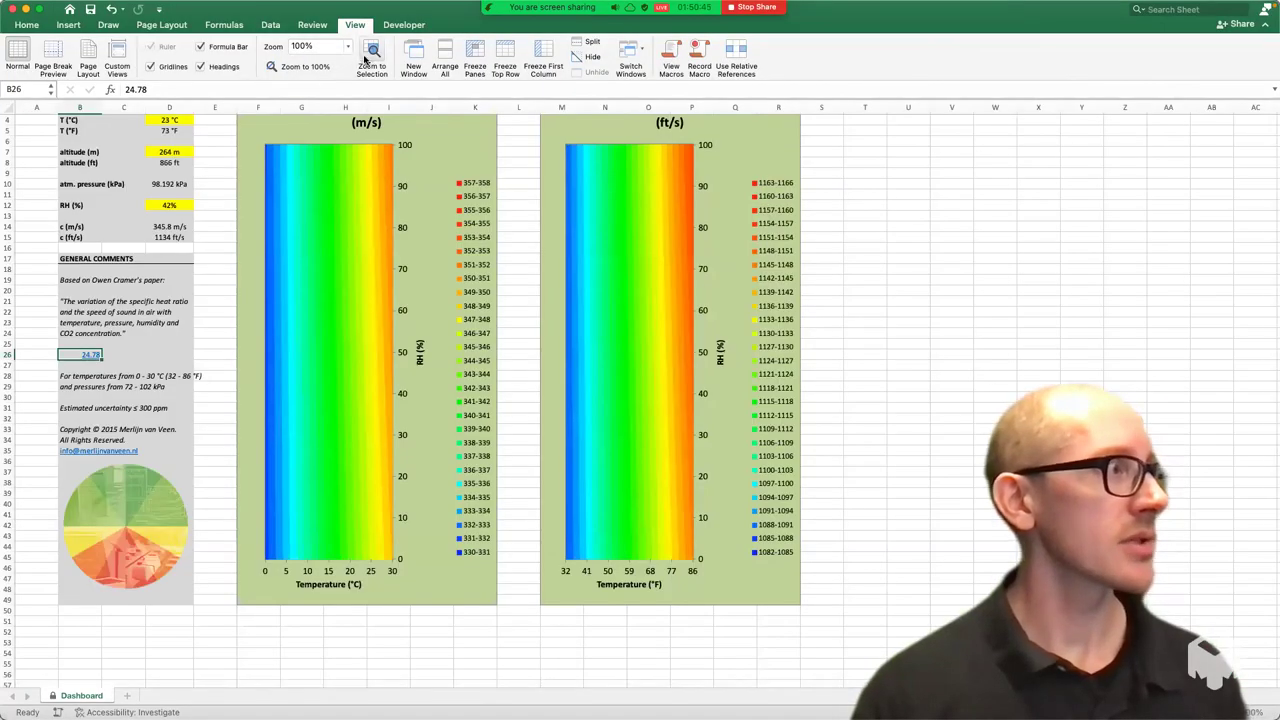
pyautogui.click(347, 46)
pyautogui.click(316, 93)
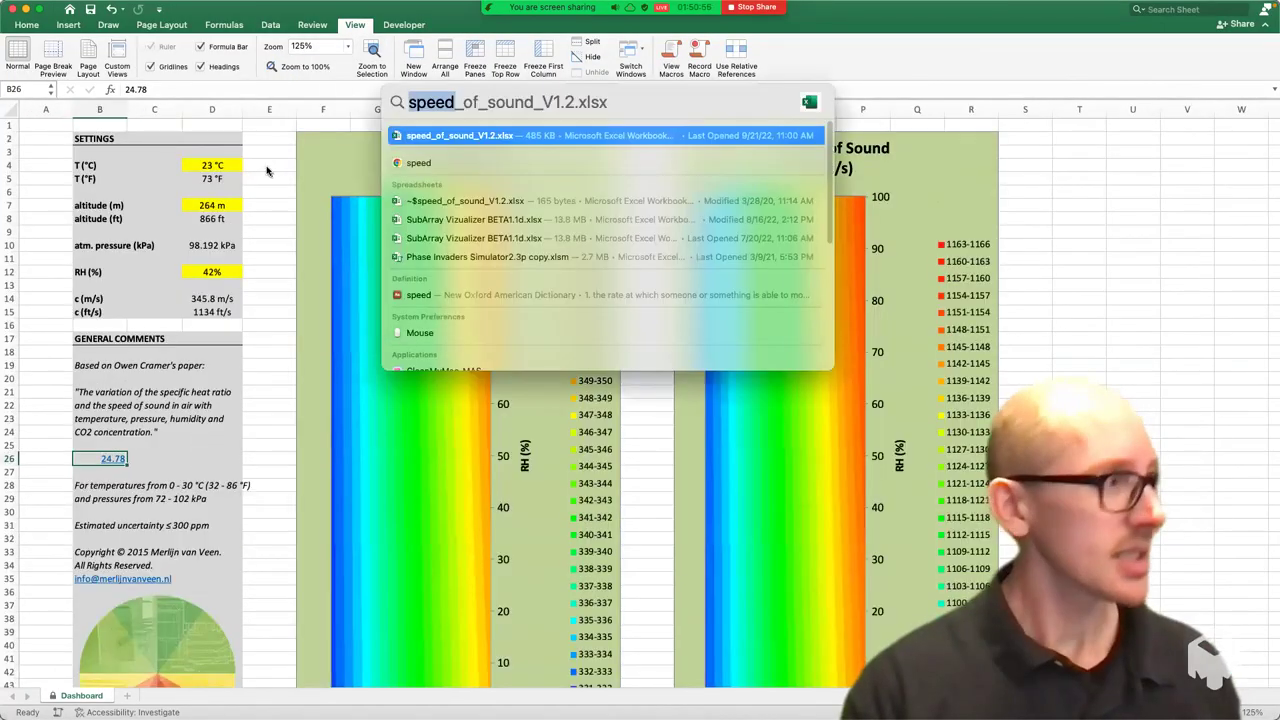
# Search the computer for "air", open the air_absorption_V1.1.xlsx workbook and enlarge its Dashboard to 150%.
pyautogui.write('air')
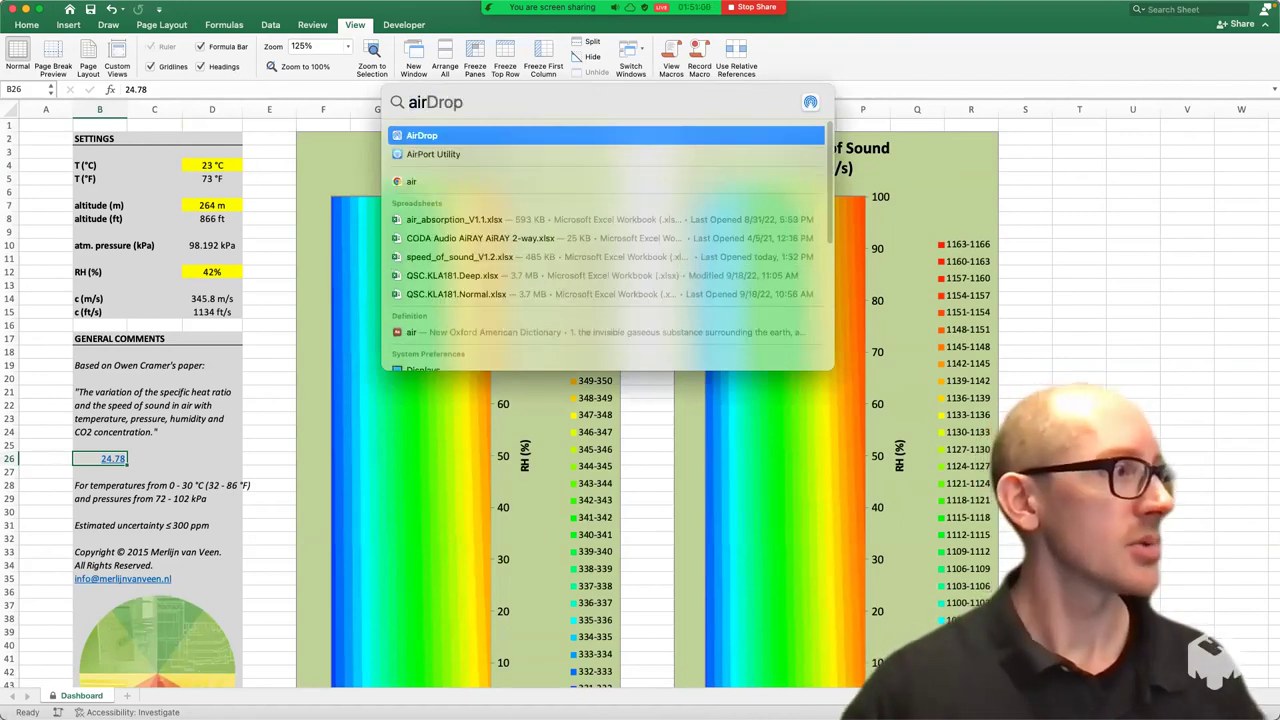
pyautogui.press('Down')
pyautogui.press('Down')
pyautogui.press('Down')
pyautogui.press('Return')
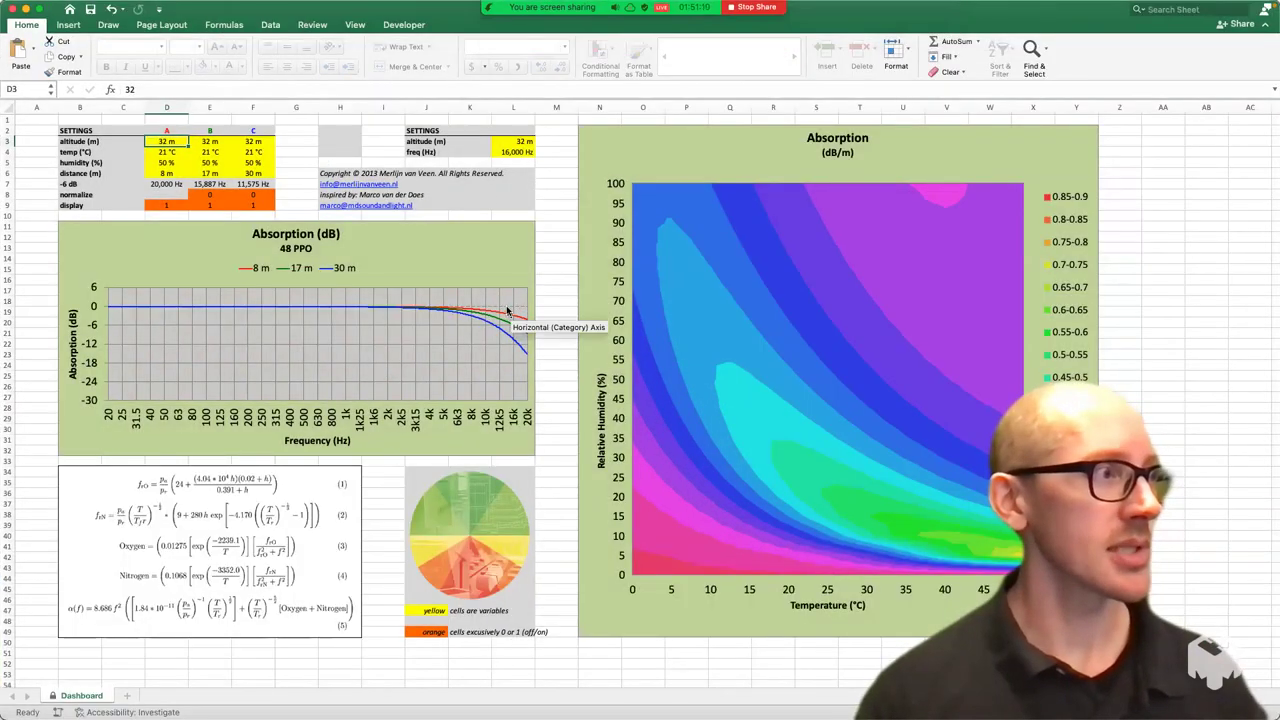
pyautogui.click(356, 27)
pyautogui.scroll(5, 258, 155)
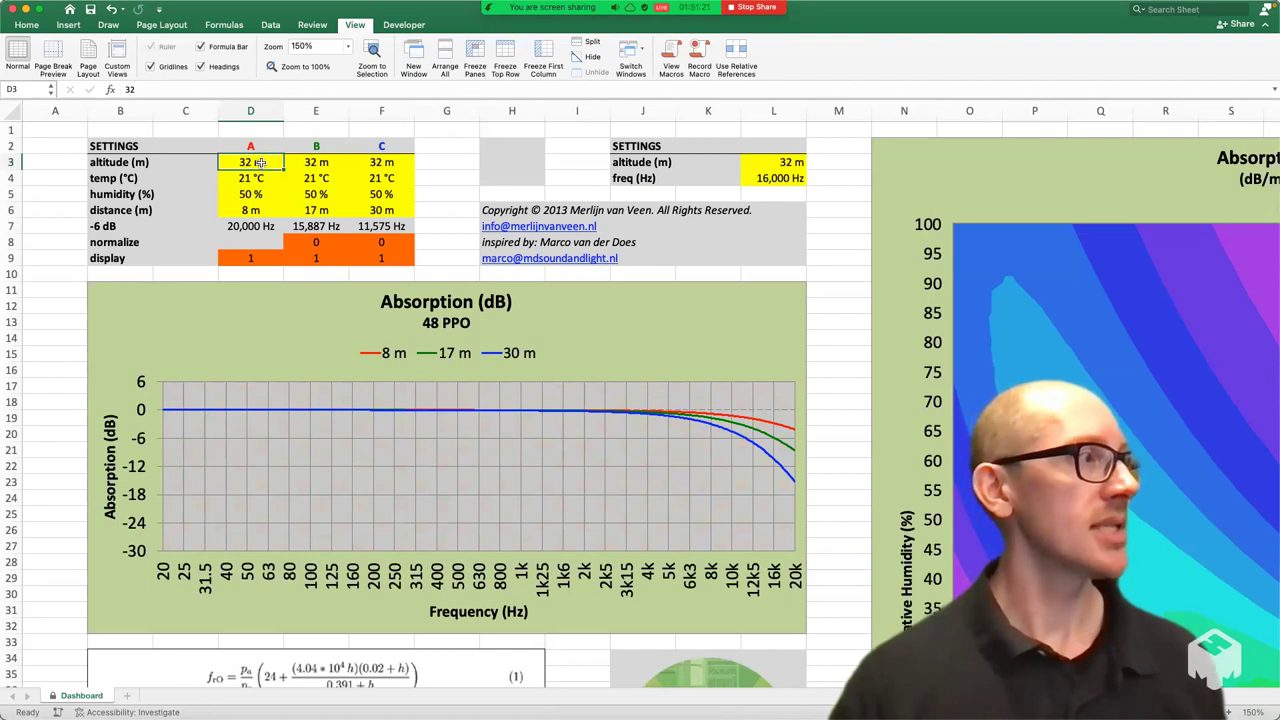
# Set the altitude to 100 m for settings A, B and C.
pyautogui.write('100')
pyautogui.press('Tab')
pyautogui.write('100')
pyautogui.press('Tab')
pyautogui.write('100')
pyautogui.press('Down')
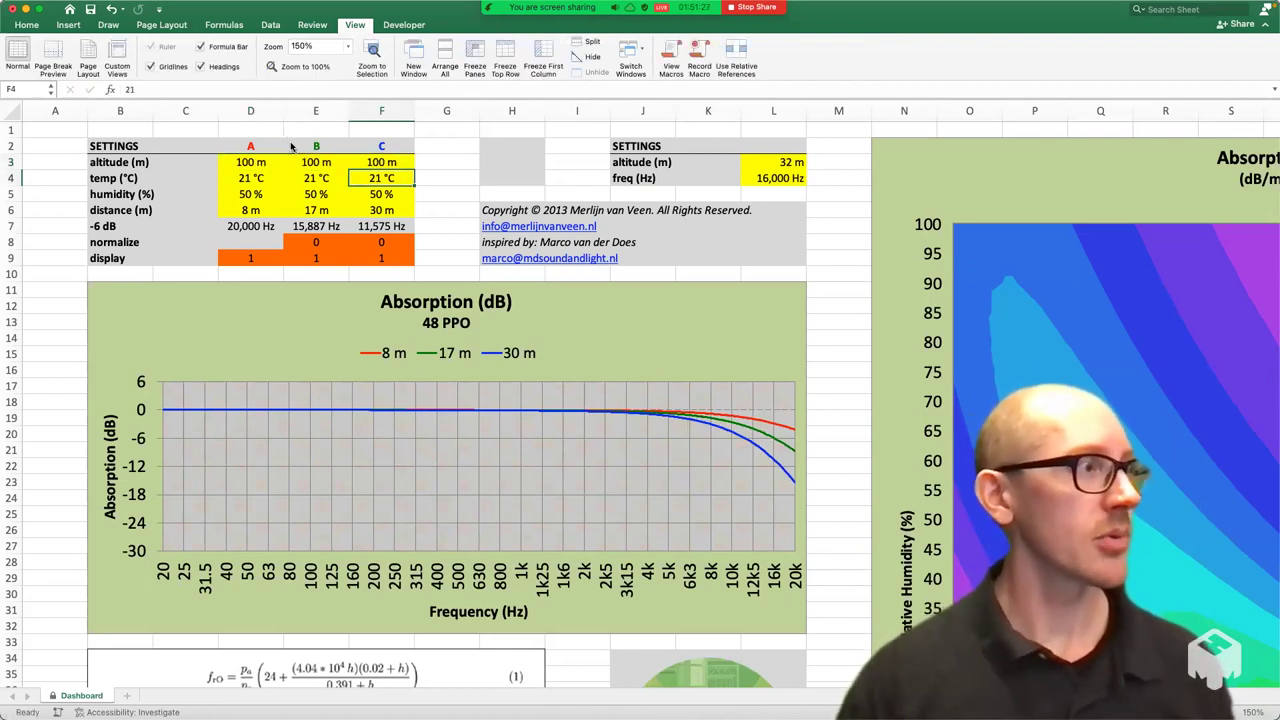
# Set the temperature to 30 °C for settings A, B and C.
pyautogui.press('Left')
pyautogui.press('Left')
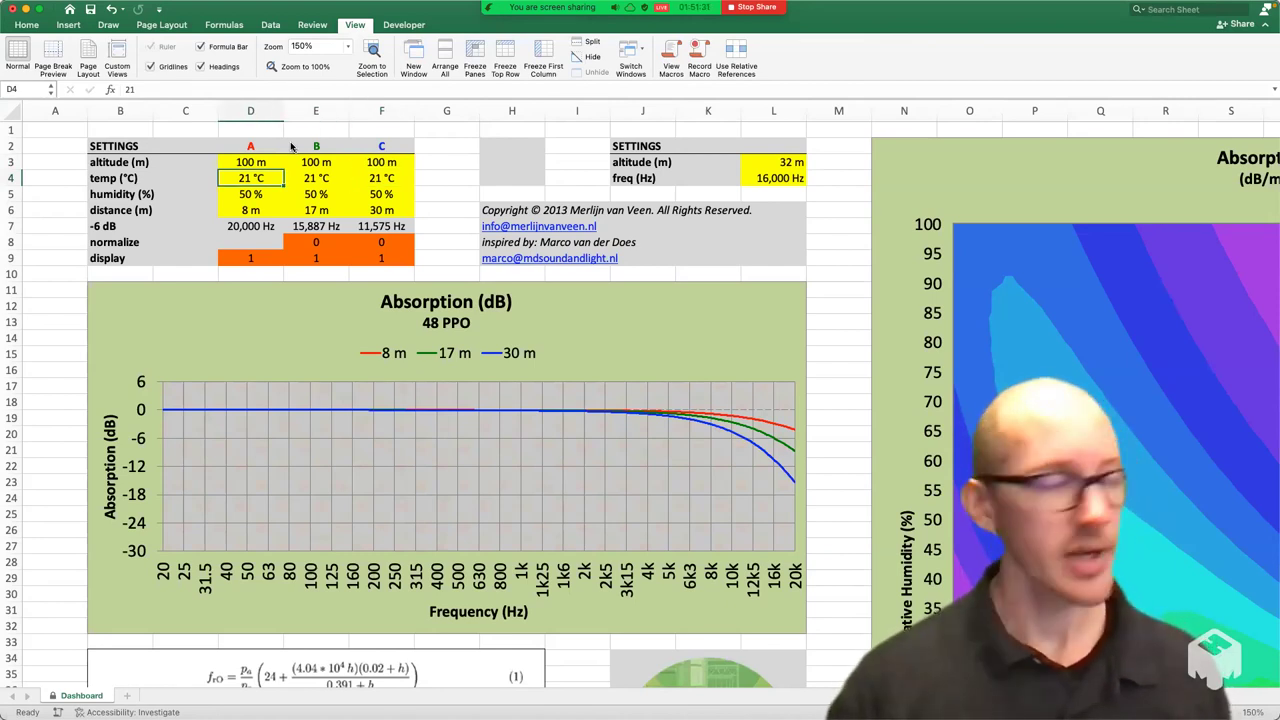
pyautogui.write('30')
pyautogui.press('Tab')
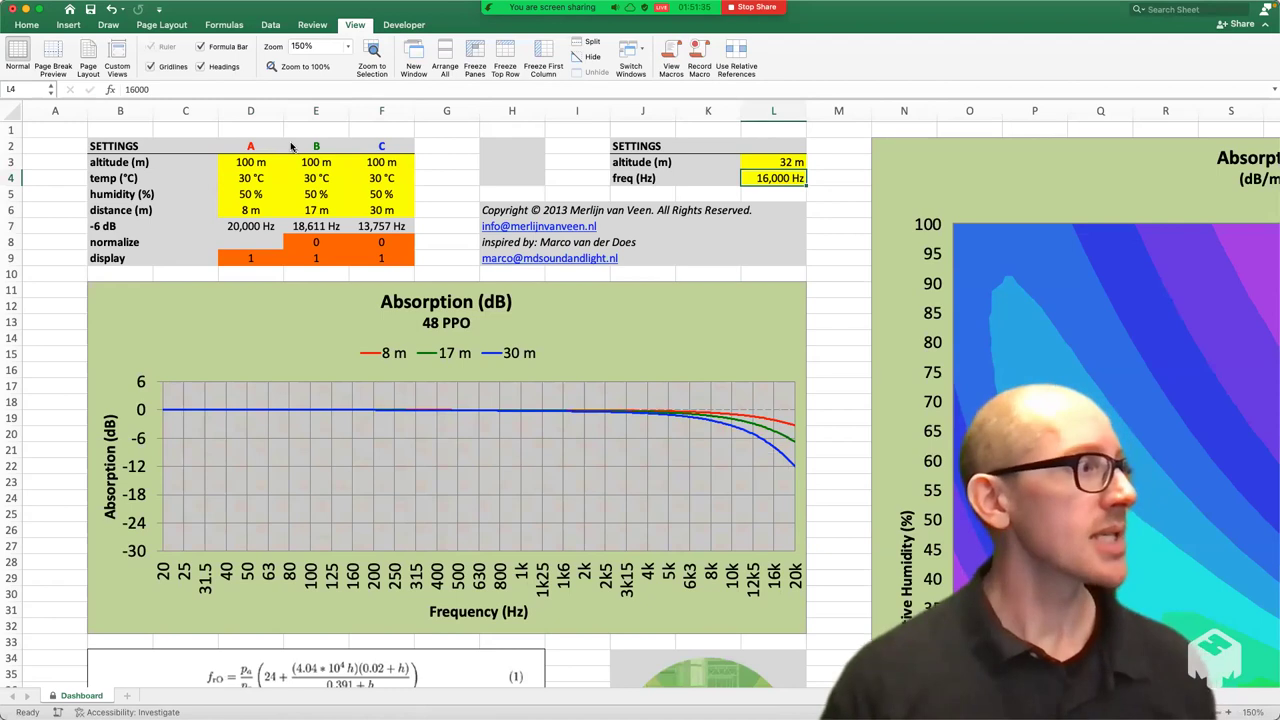
# Set the humidity to 75% for settings A, B and C.
pyautogui.click(263, 194)
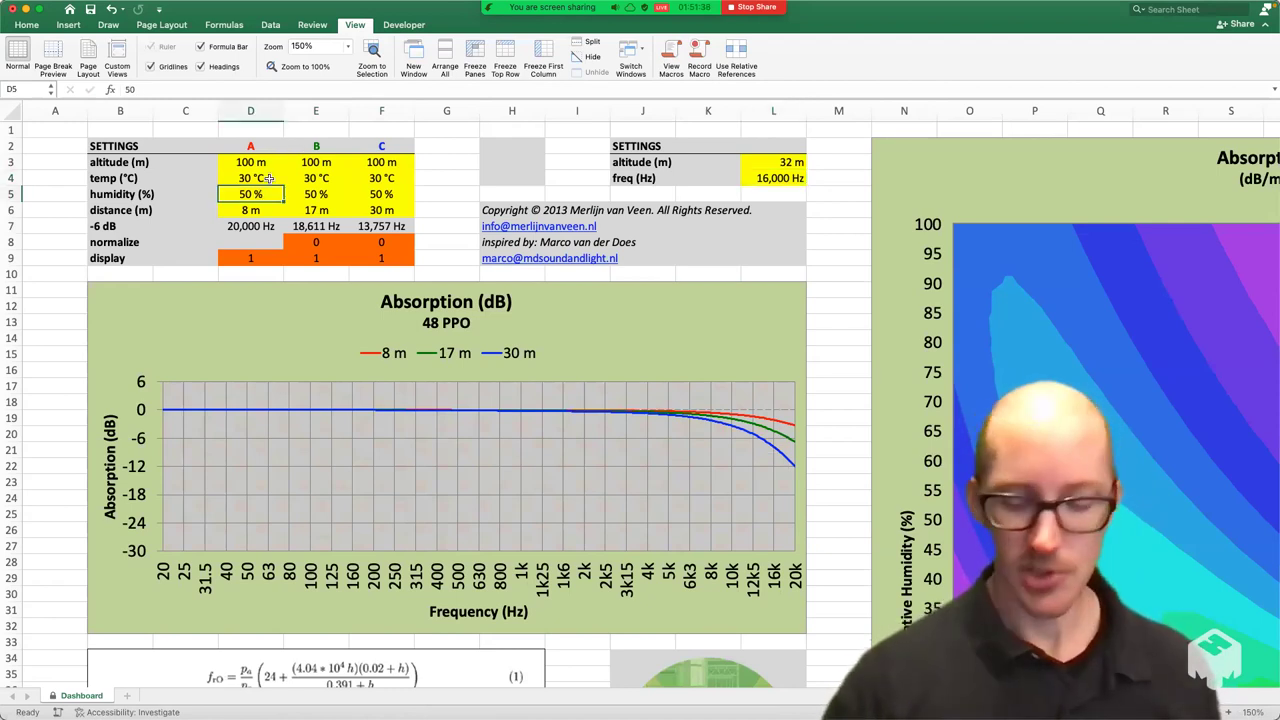
pyautogui.write('75')
pyautogui.press('Tab')
pyautogui.write('75')
pyautogui.press('Tab')
pyautogui.write('75')
pyautogui.press('Return')
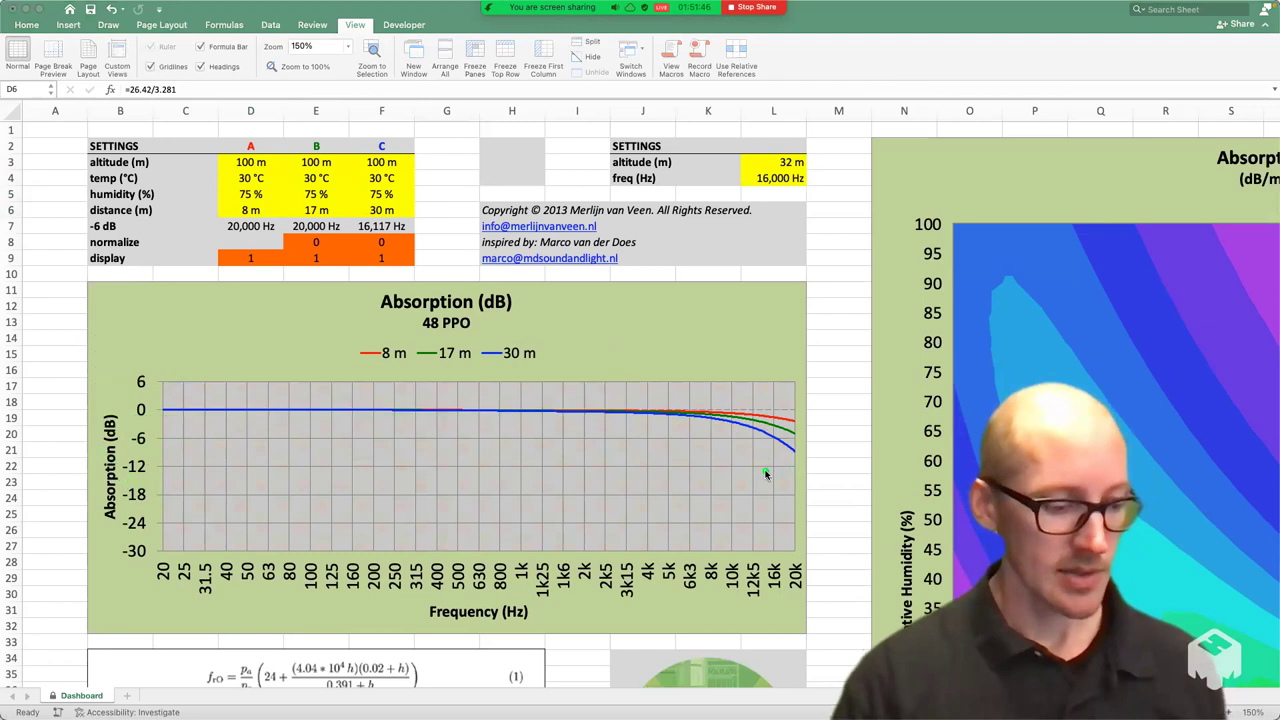
# Outline the absorption plot and its 4k–20k labels in green, and the 20–630 Hz labels and matching curve section in blue.
pyautogui.moveTo(792, 368)
pyautogui.mouseDown()
pyautogui.moveTo(229, 632)
pyautogui.moveTo(80, 626)
pyautogui.moveTo(148, 618)
pyautogui.mouseUp()
pyautogui.moveTo(641, 524); pyautogui.dragTo(800, 598)
pyautogui.moveTo(487, 527)
pyautogui.mouseDown()
pyautogui.moveTo(129, 557)
pyautogui.moveTo(123, 601)
pyautogui.mouseUp()
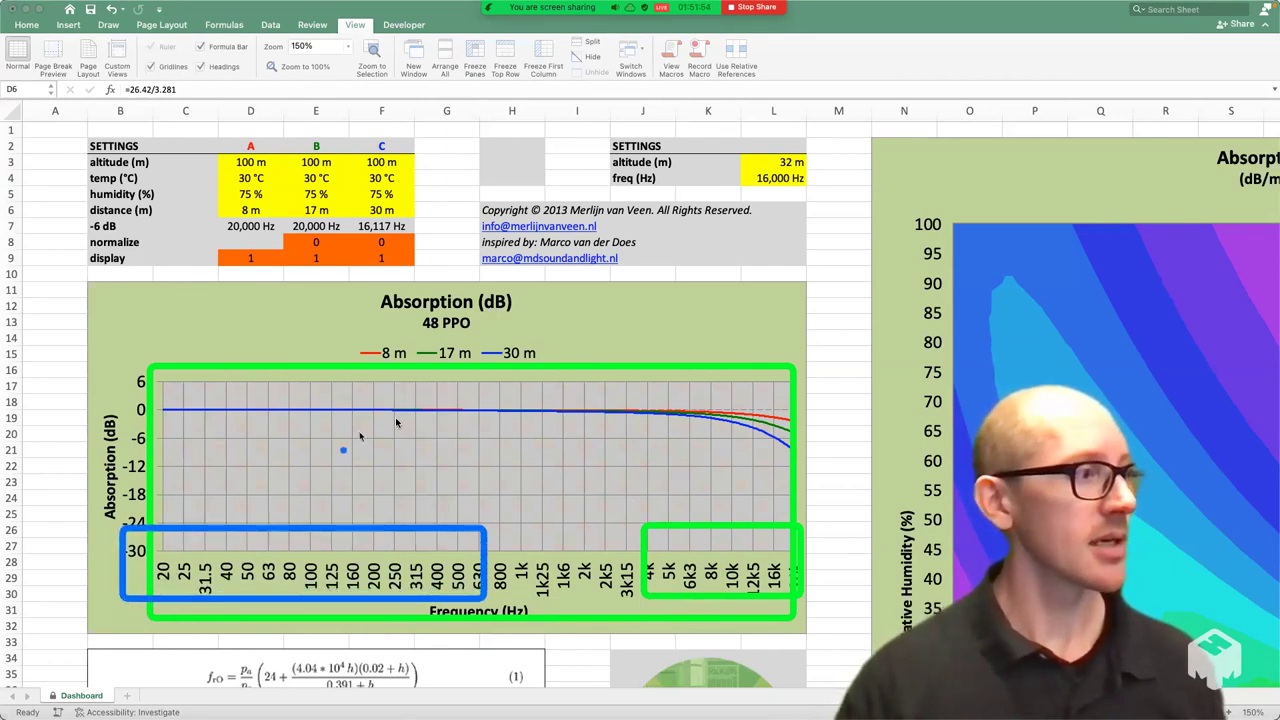
pyautogui.moveTo(474, 400); pyautogui.dragTo(124, 460)
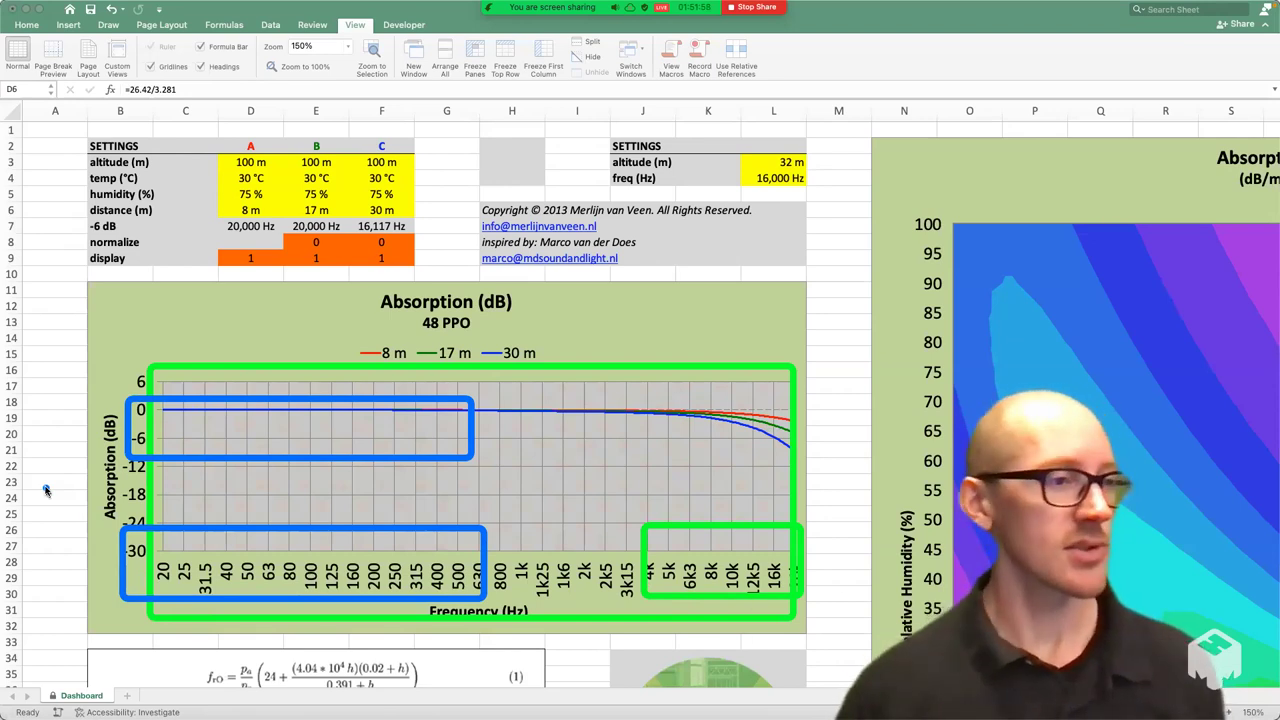
# Outline the 12k5–20k ends of the absorption curves in blue and clear all the annotations.
pyautogui.moveTo(745, 409); pyautogui.dragTo(787, 452)
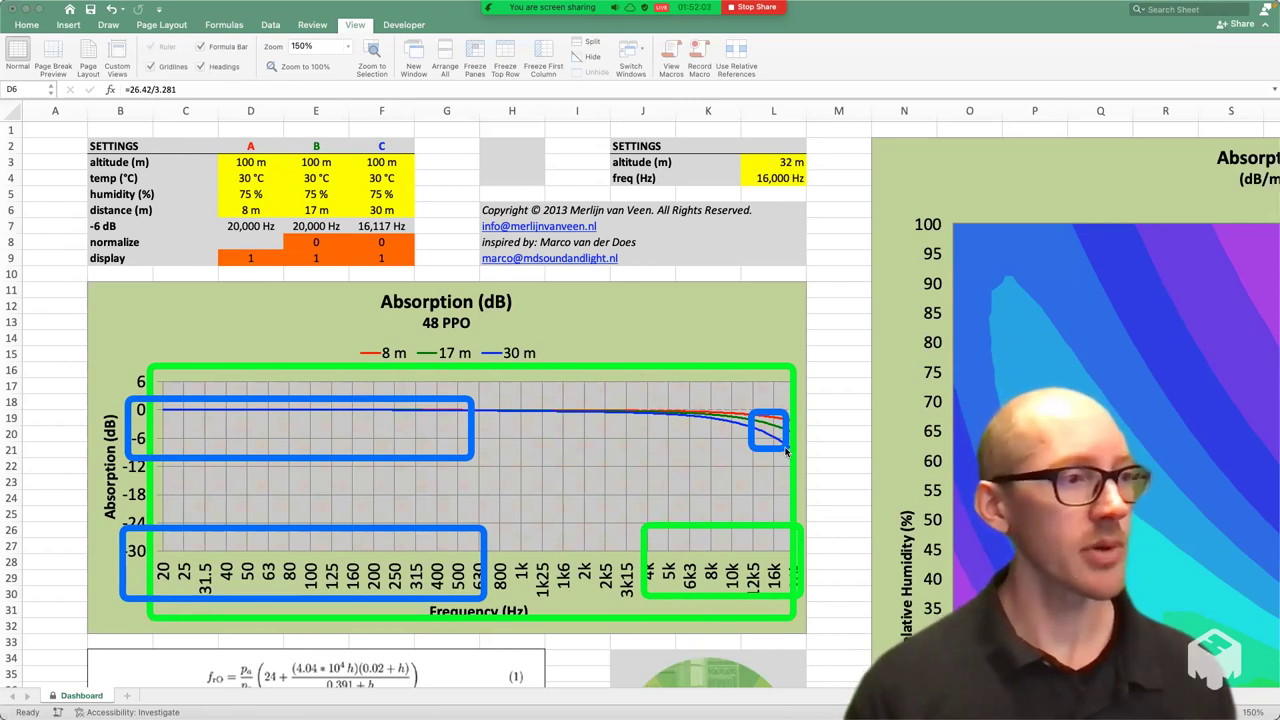
pyautogui.press('Escape')
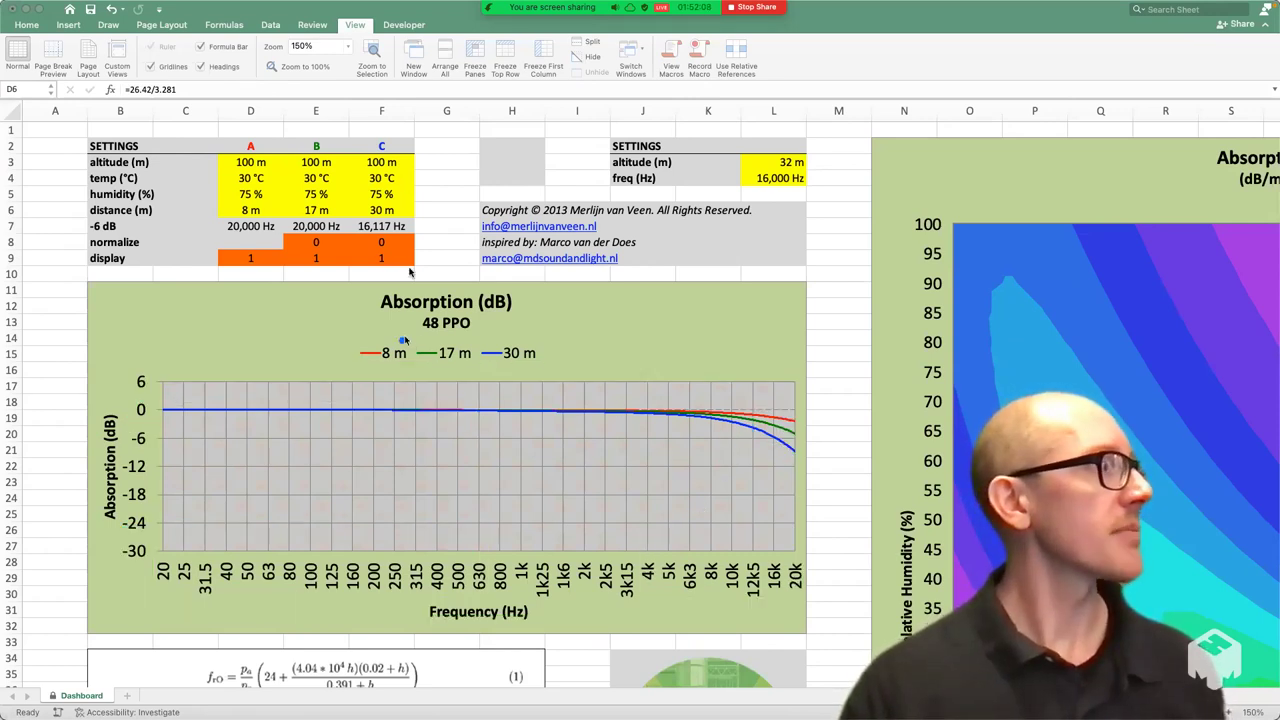
# Set the altitude to 0 m for settings A, B and C.
pyautogui.click(262, 162)
pyautogui.click(262, 162)
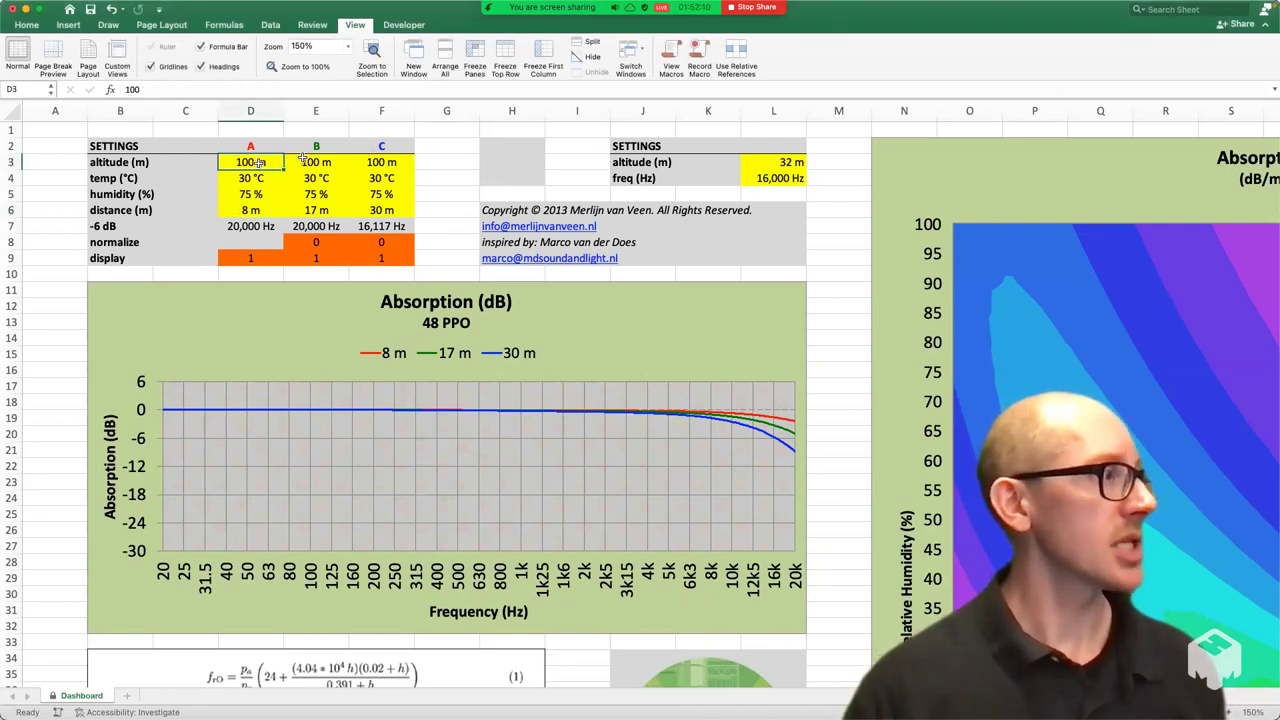
pyautogui.write('0')
pyautogui.press('Right')
pyautogui.press('Right')
pyautogui.press('Right')
pyautogui.press('Right')
pyautogui.press('Right')
pyautogui.press('Right')
pyautogui.press('Right')
pyautogui.press('Right')
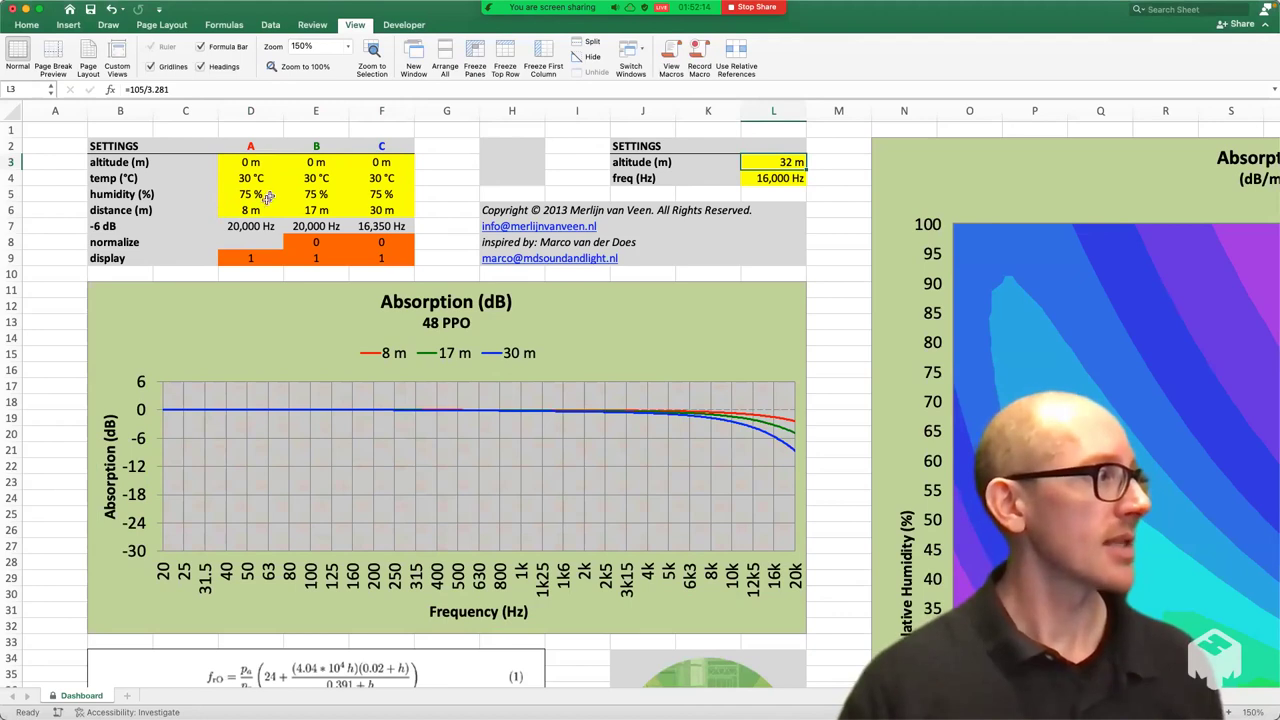
# Set the distance to 100 m for settings A, B and C.
pyautogui.click(256, 209)
pyautogui.write('100')
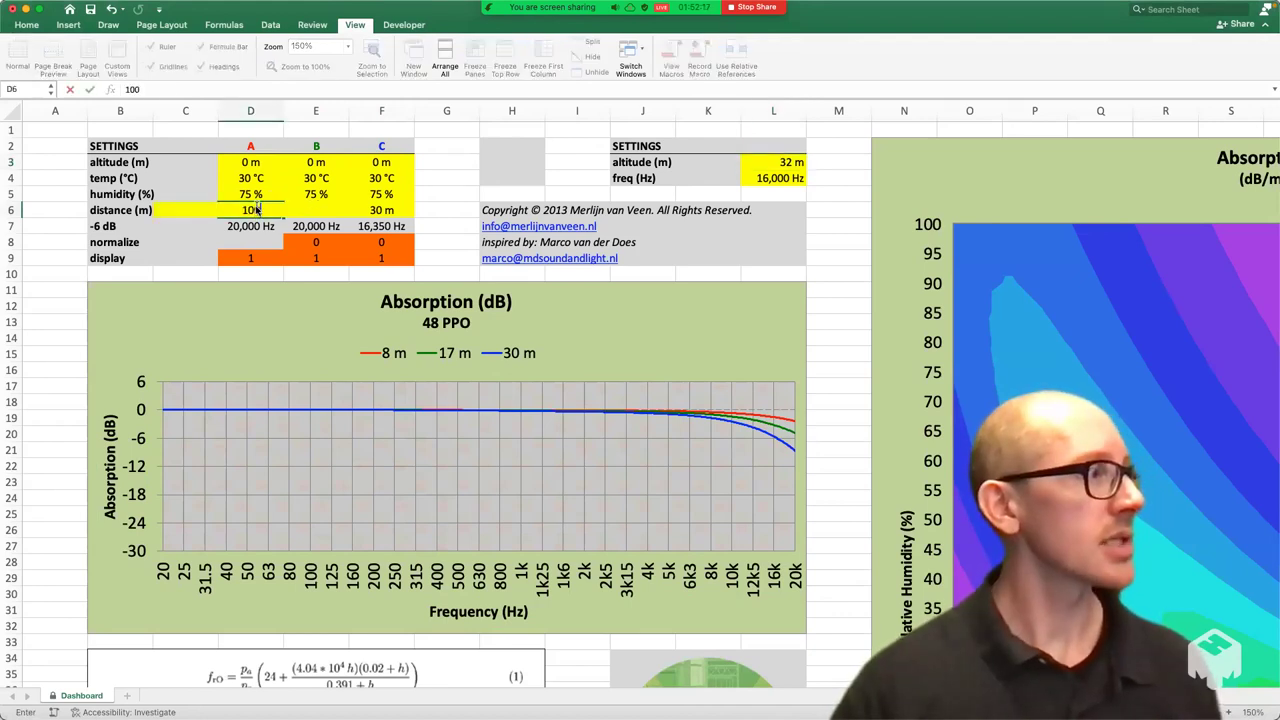
pyautogui.press('Right')
pyautogui.write('100')
pyautogui.press('Right')
pyautogui.write('100')
pyautogui.press('Return')
pyautogui.press('Down')
pyautogui.press('Left')
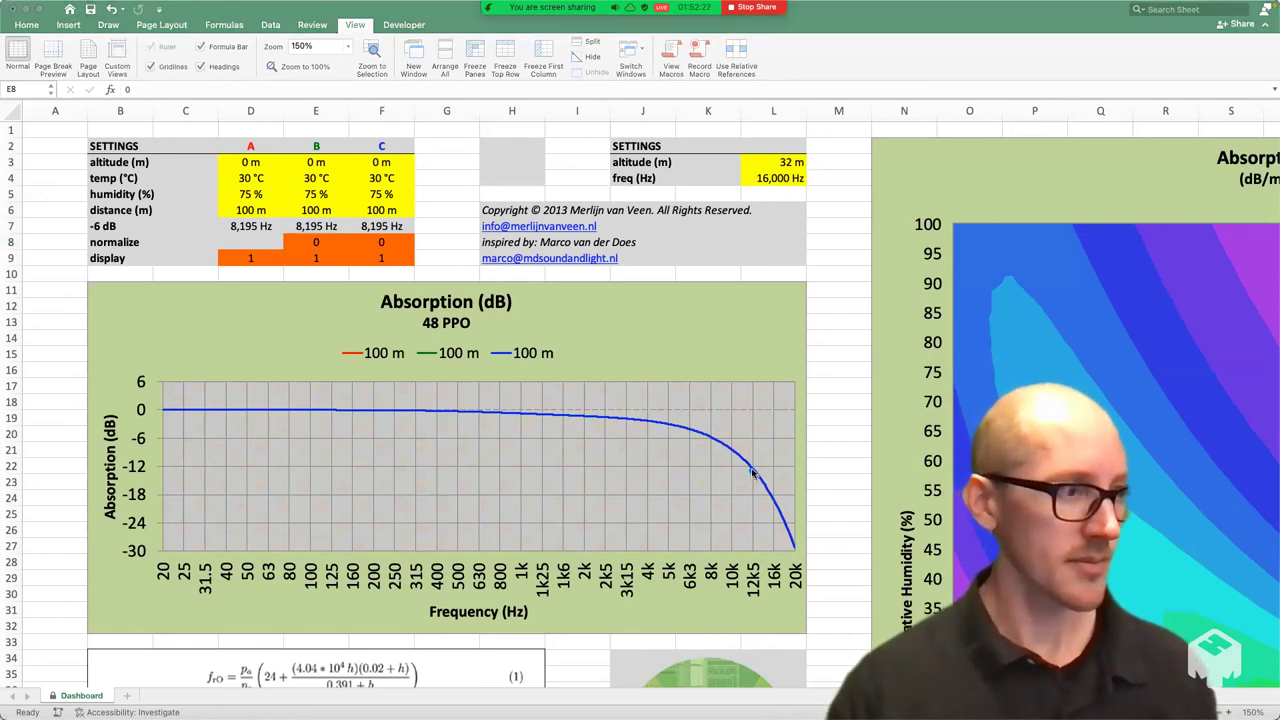
# Draw a blue arrow from the absorption curve at 12k5 to the −12 dB axis label and mark the low-frequency section.
pyautogui.moveTo(755, 466)
pyautogui.mouseDown()
pyautogui.moveTo(180, 466)
pyautogui.moveTo(170, 477)
pyautogui.mouseUp()
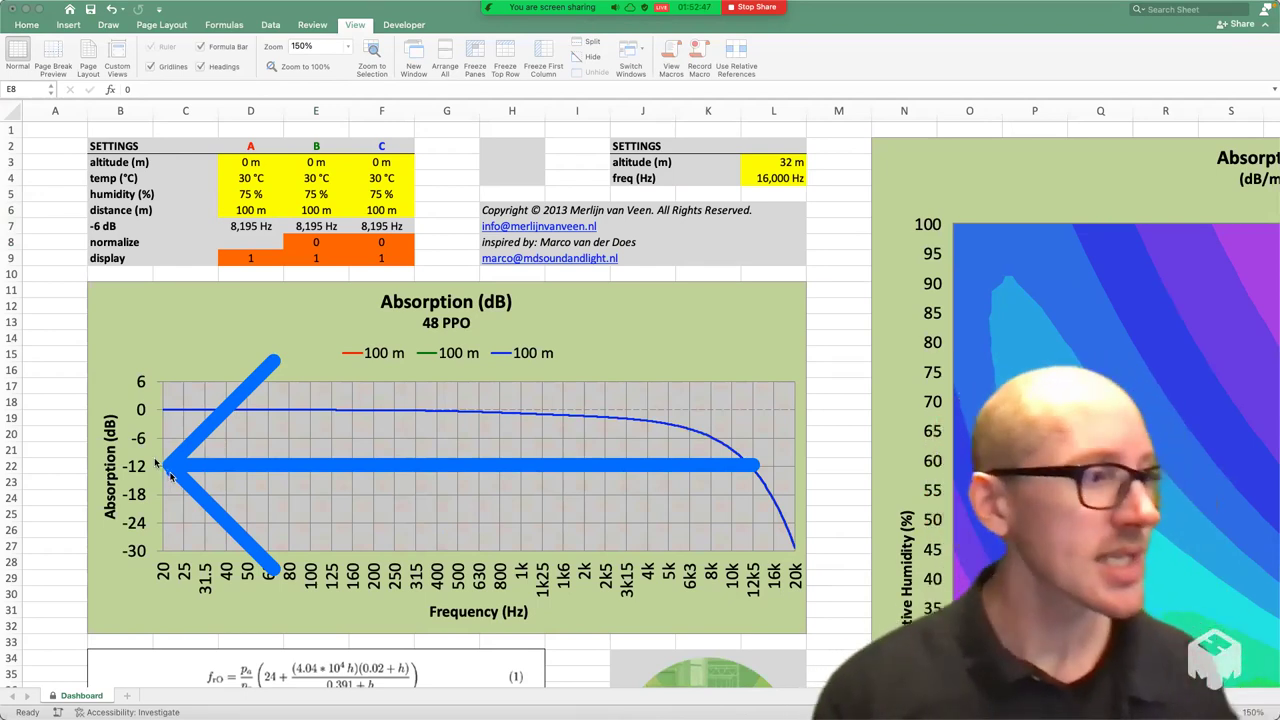
pyautogui.moveTo(362, 388); pyautogui.dragTo(212, 428)
pyautogui.moveTo(247, 447); pyautogui.dragTo(212, 430)
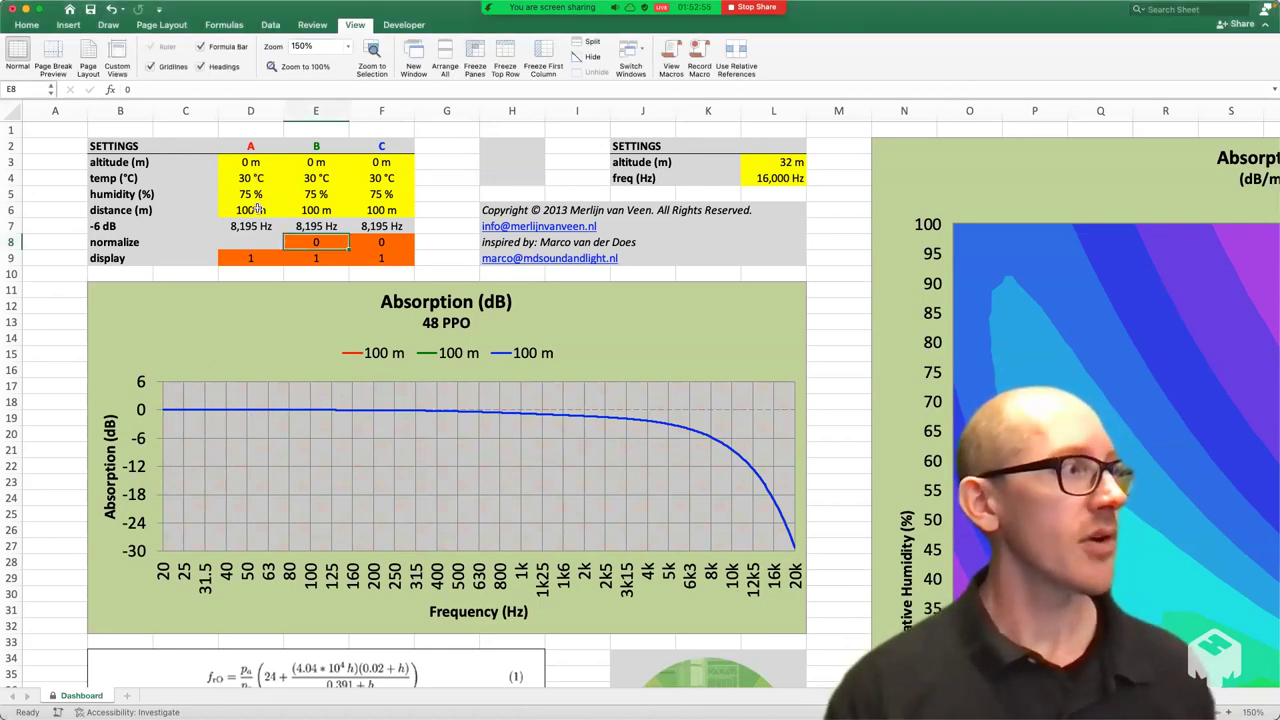
# Set setting A's distance to 1000 m and outline its 1k25–5k drop and the flat 20–125 Hz section in blue.
pyautogui.click(258, 209)
pyautogui.write('10')
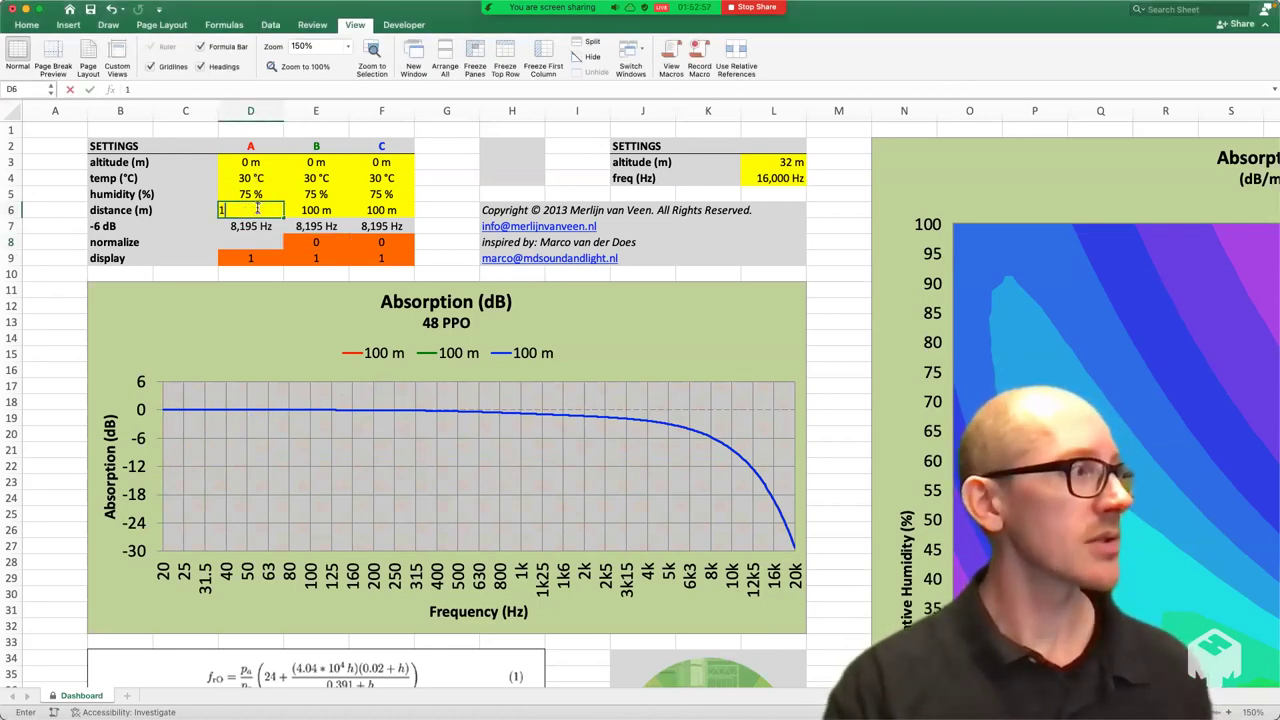
pyautogui.press('Return')
pyautogui.press('Down')
pyautogui.press('Down')
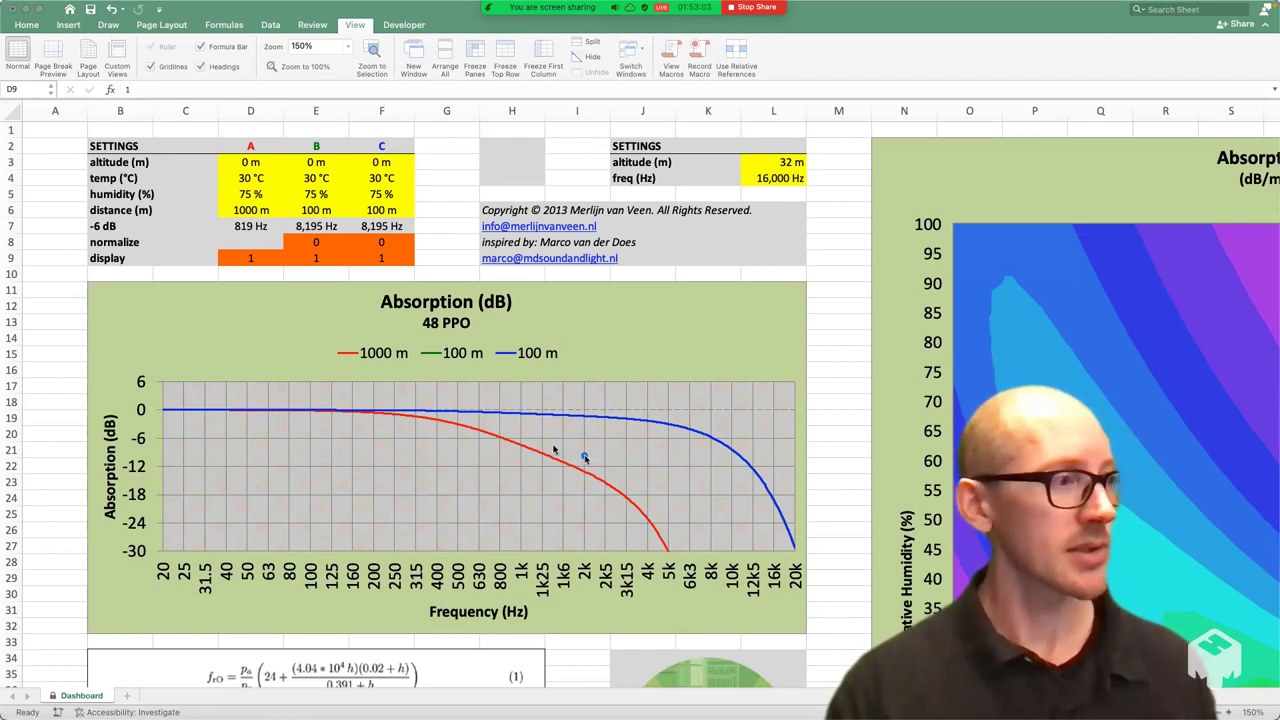
pyautogui.moveTo(536, 436); pyautogui.dragTo(676, 546)
pyautogui.moveTo(342, 393); pyautogui.dragTo(120, 432)
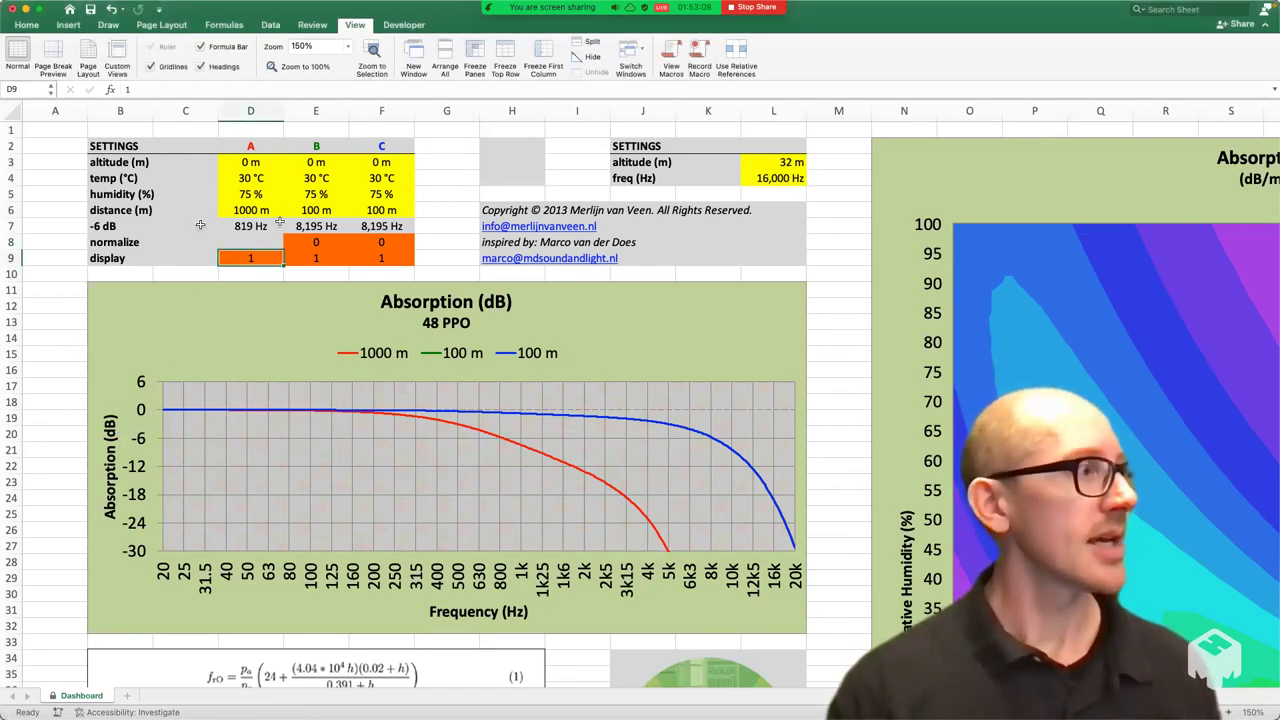
# Set setting A's distance back to 100 m.
pyautogui.click(263, 210)
pyautogui.write('100')
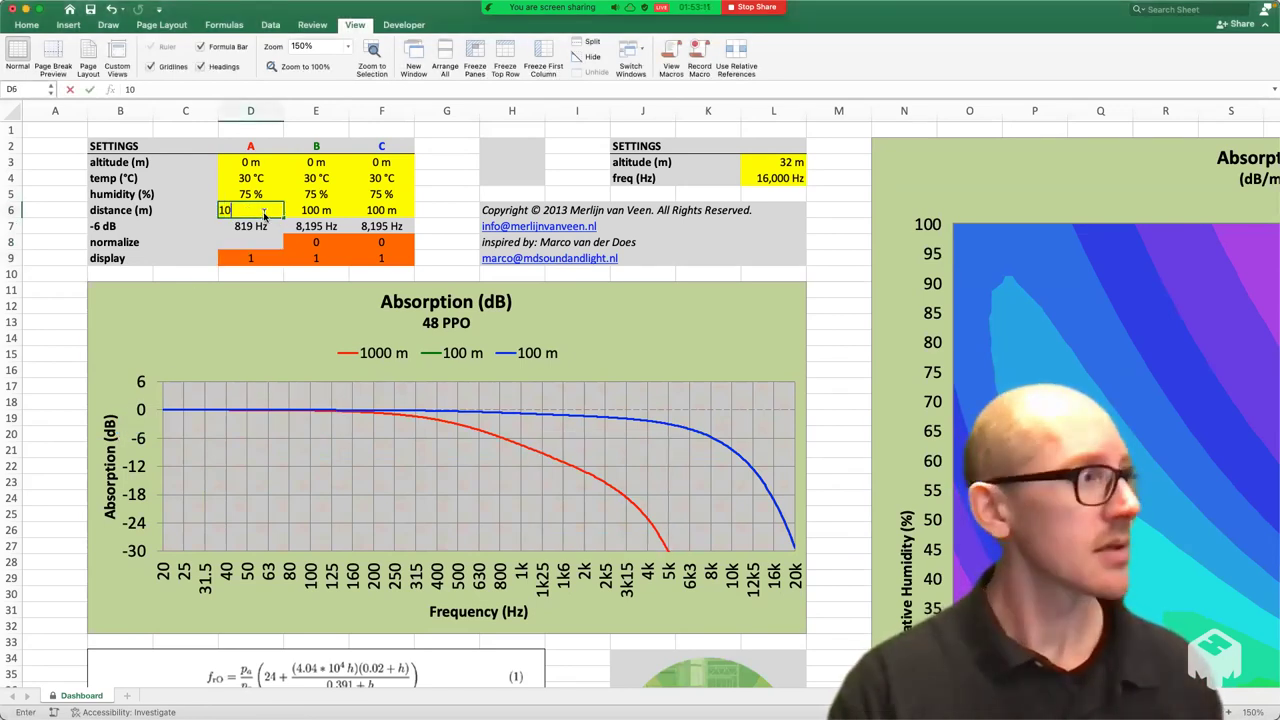
pyautogui.press('Return')
pyautogui.click(265, 212)
# Set setting B's temperature to 10 °C and its humidity to 50%.
pyautogui.press('Up')
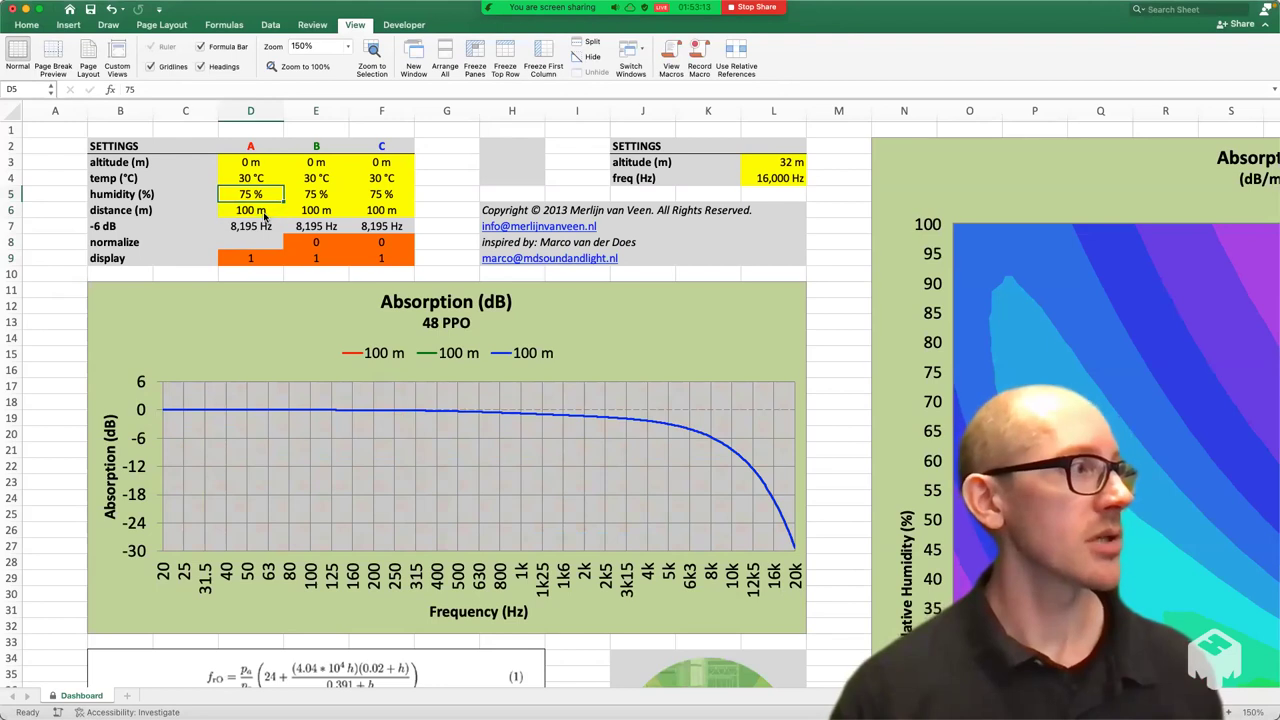
pyautogui.press('Up')
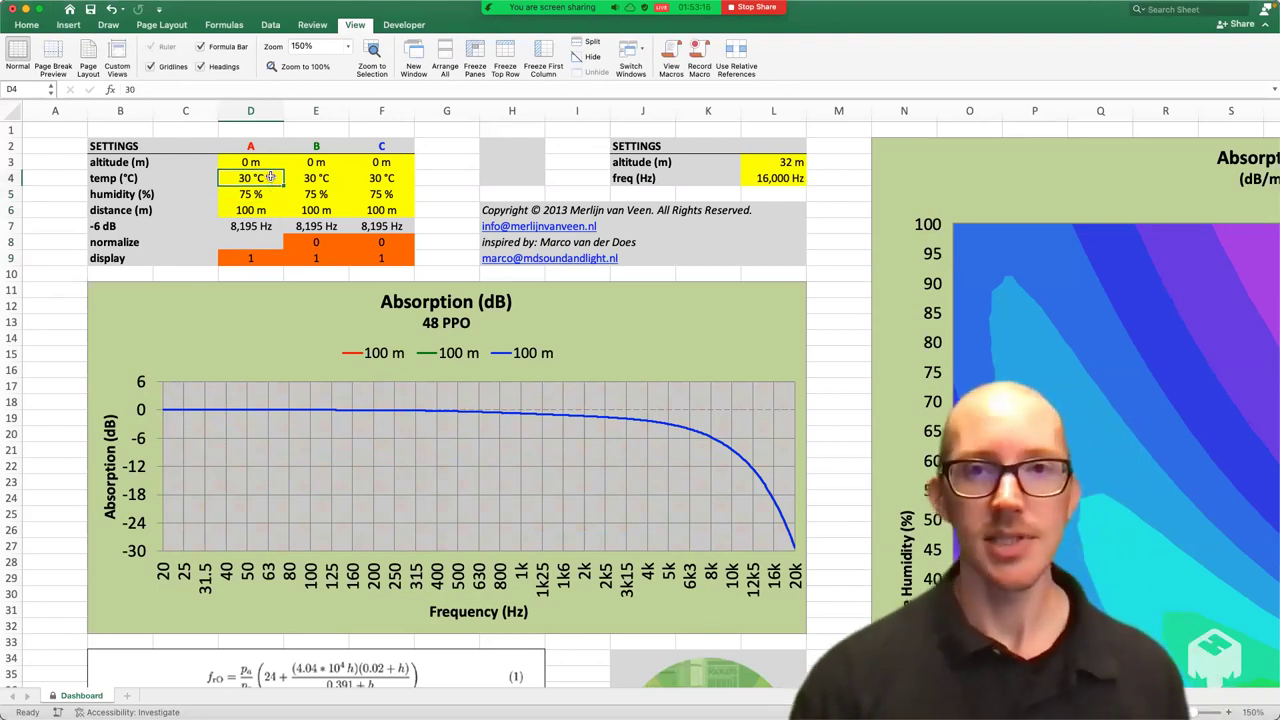
pyautogui.click(327, 178)
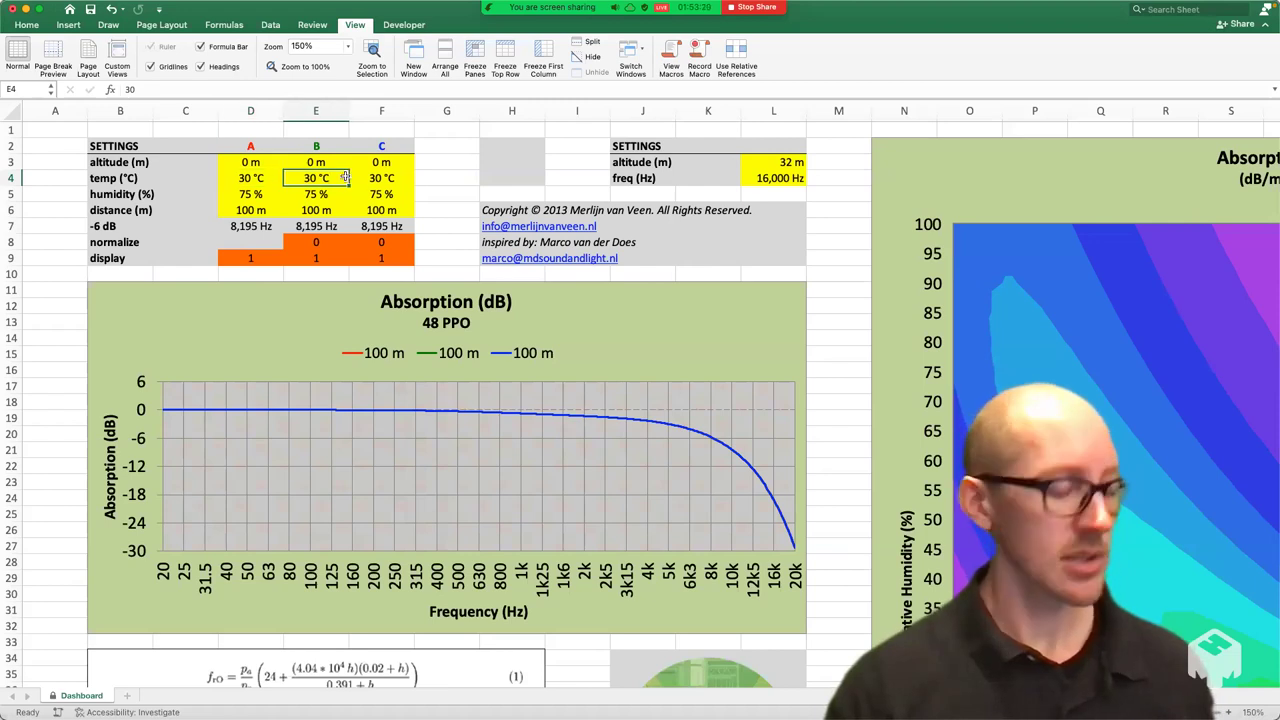
pyautogui.write('10')
pyautogui.press('Return')
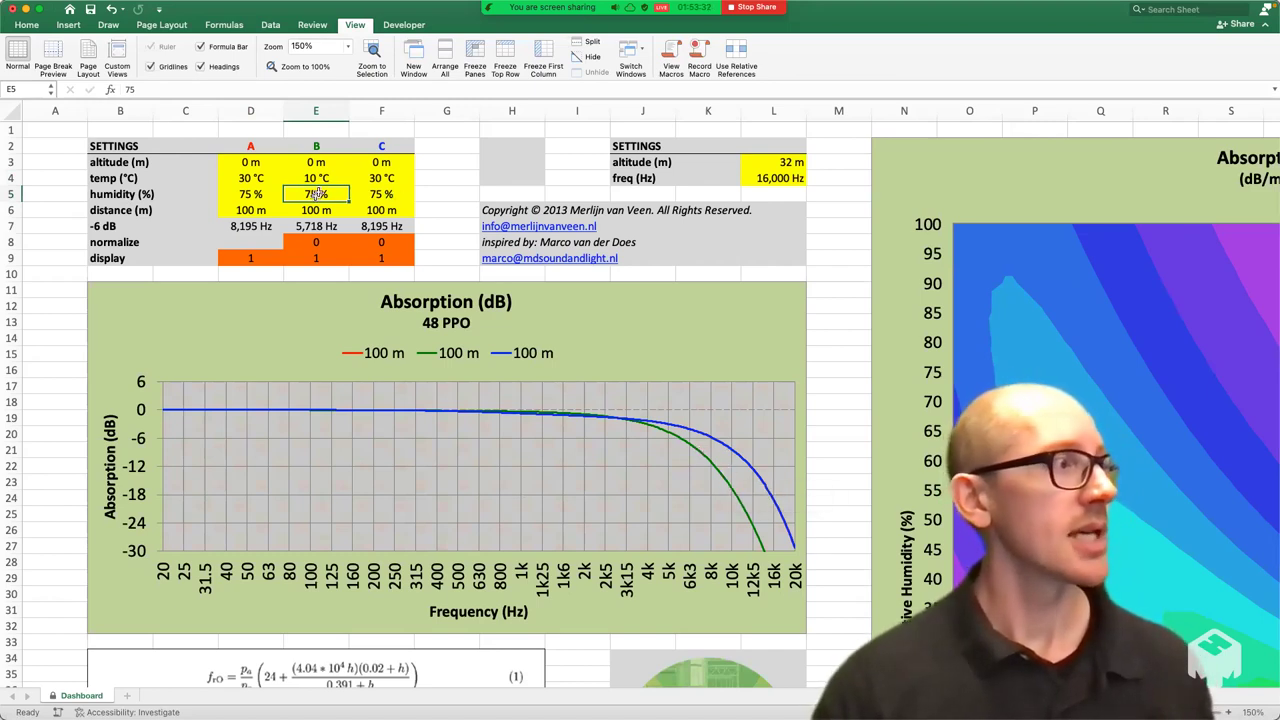
pyautogui.write('50')
pyautogui.press('Return')
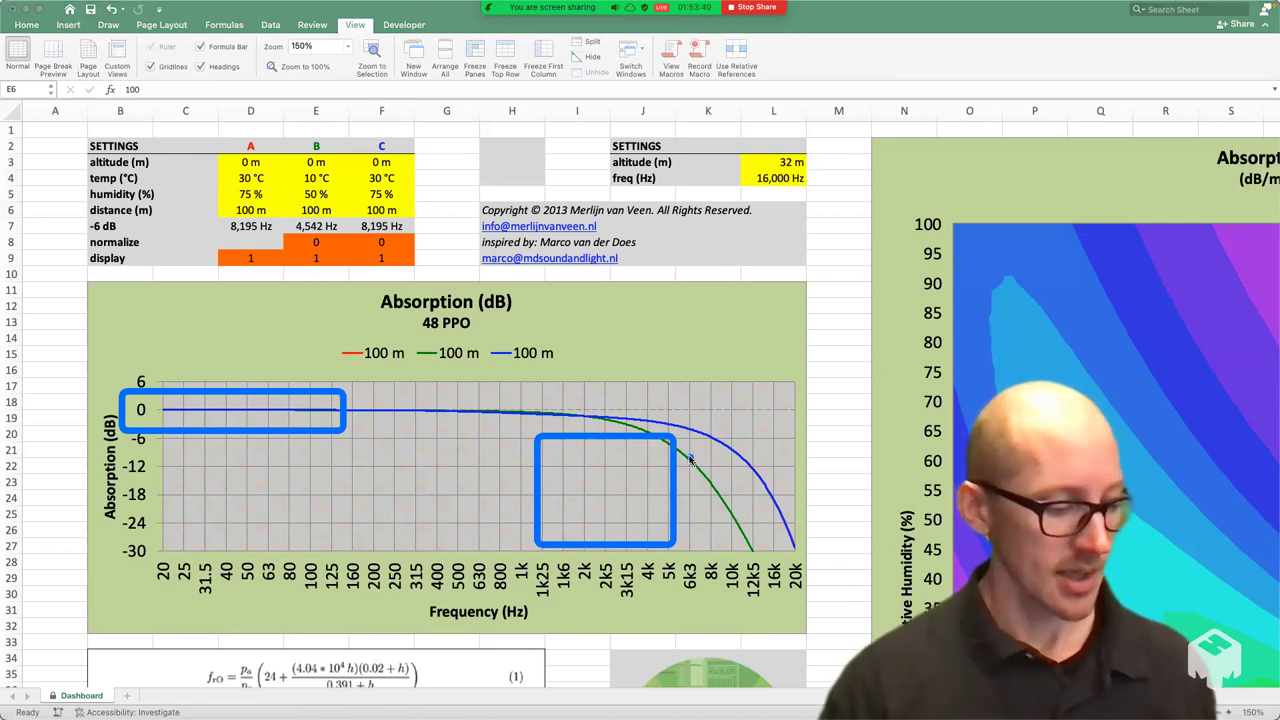
# Spotlight the high-frequency roll-off of setting B's green curve and the 20 Hz end of the absorption plot.
pyautogui.hotkey('ctrl', 'alt', 's')
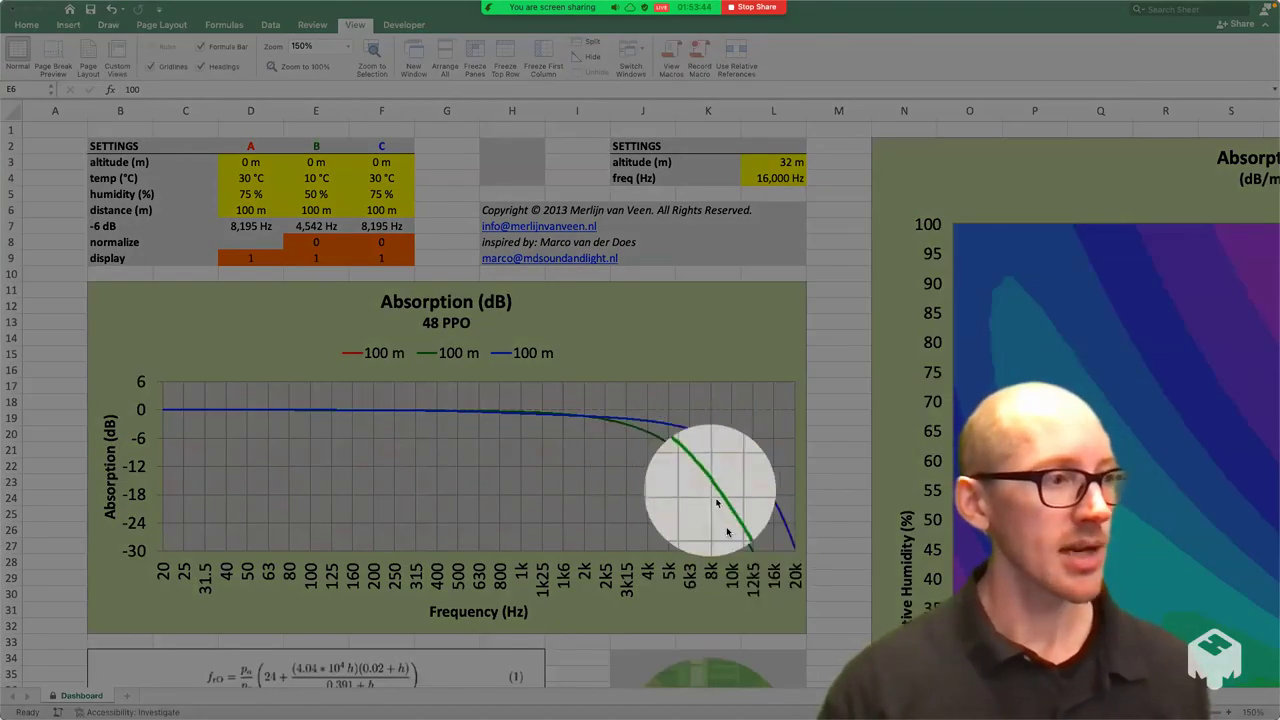
pyautogui.hotkey('ctrl', 'alt', 's')
pyautogui.hotkey('ctrl', 'alt', 's')
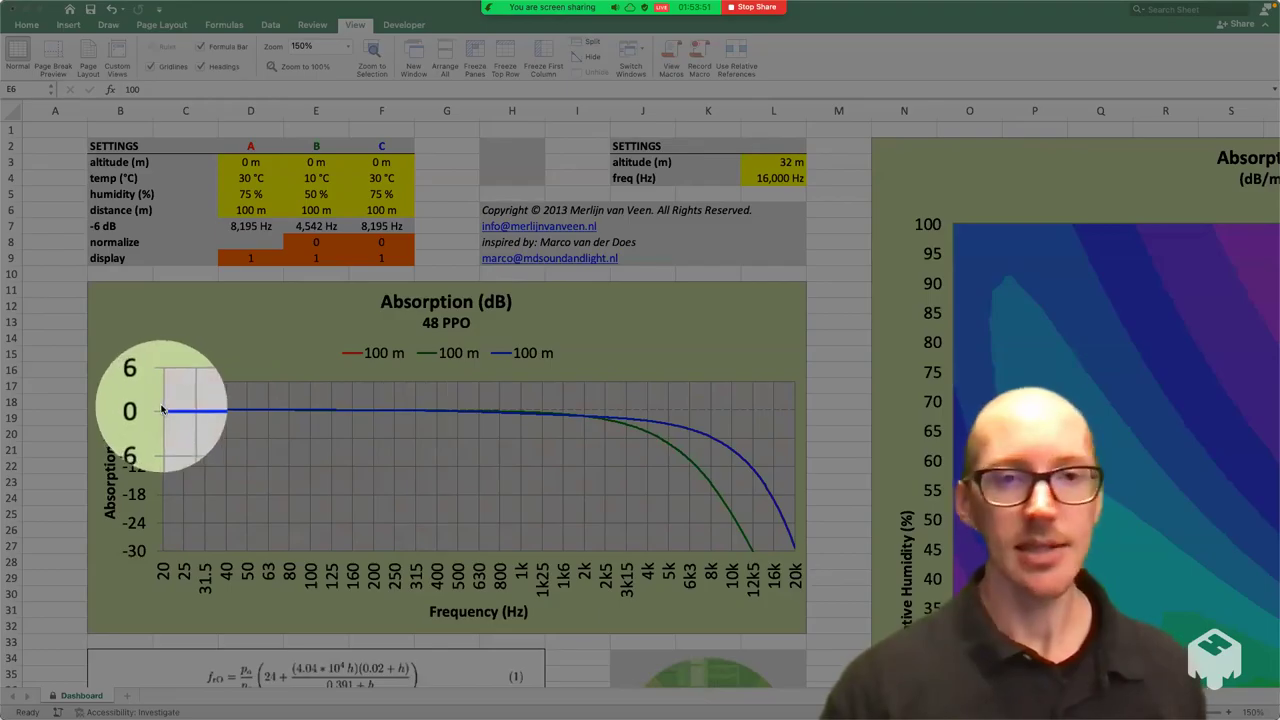
pyautogui.hotkey('ctrl', 'alt', 's')
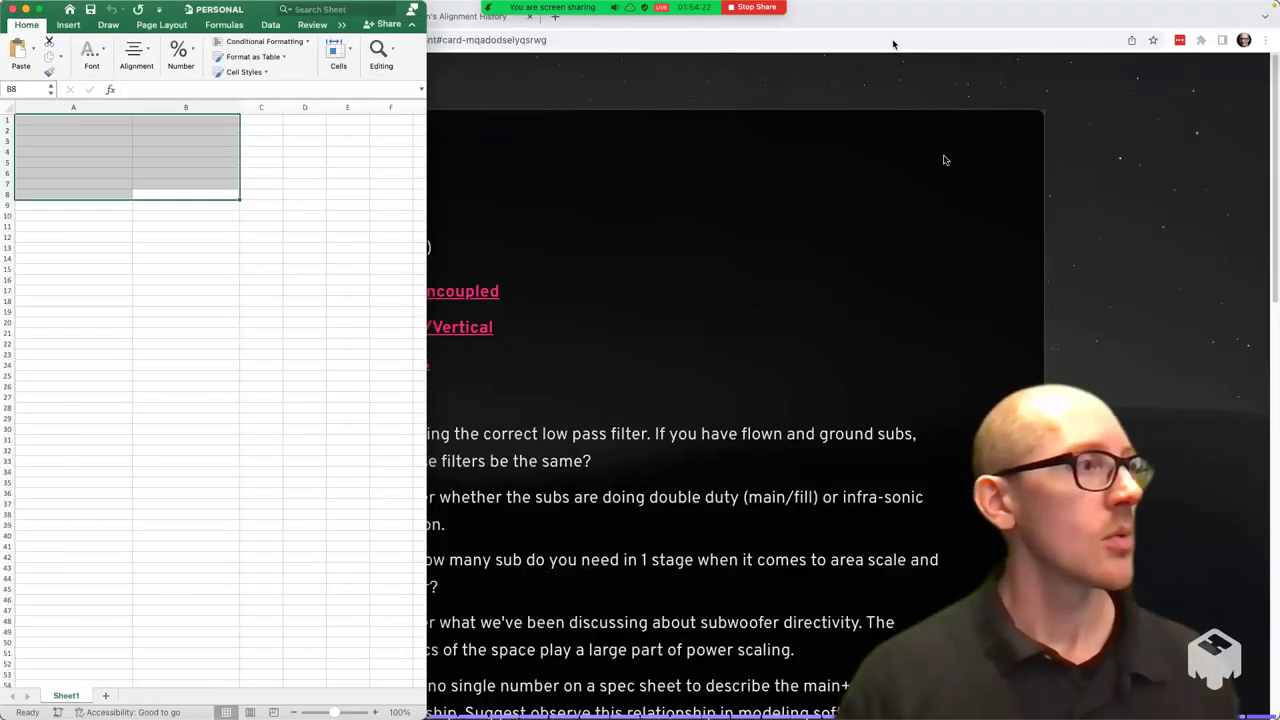
# Switch to SubAligner in the browser and open the latest KIVA II and SB18 alignment from the history through to its results.
pyautogui.click(949, 143)
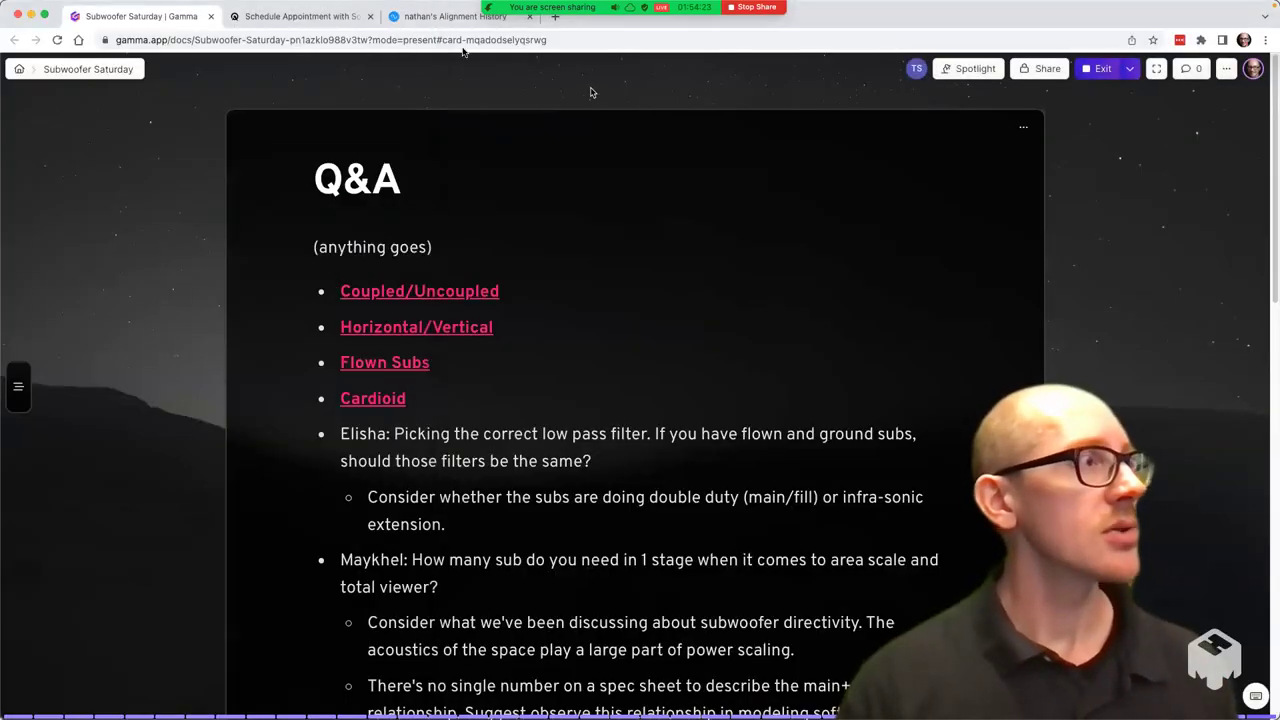
pyautogui.click(401, 16)
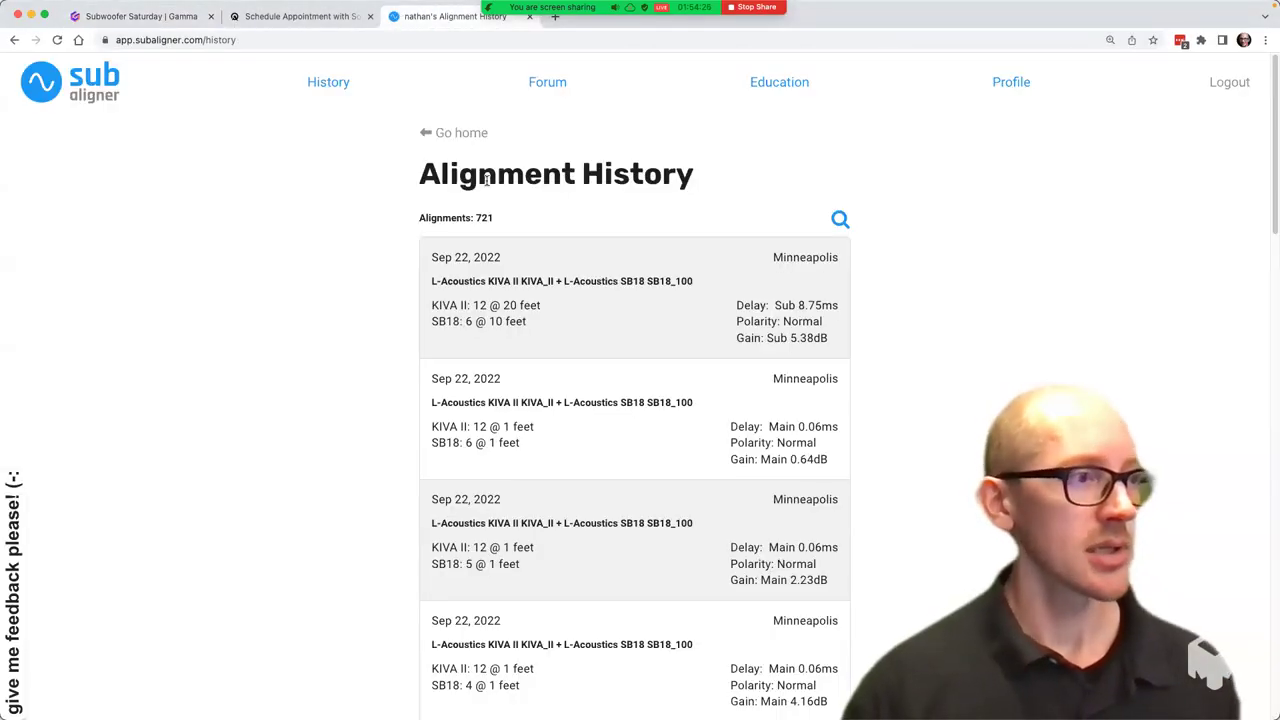
pyautogui.click(617, 275)
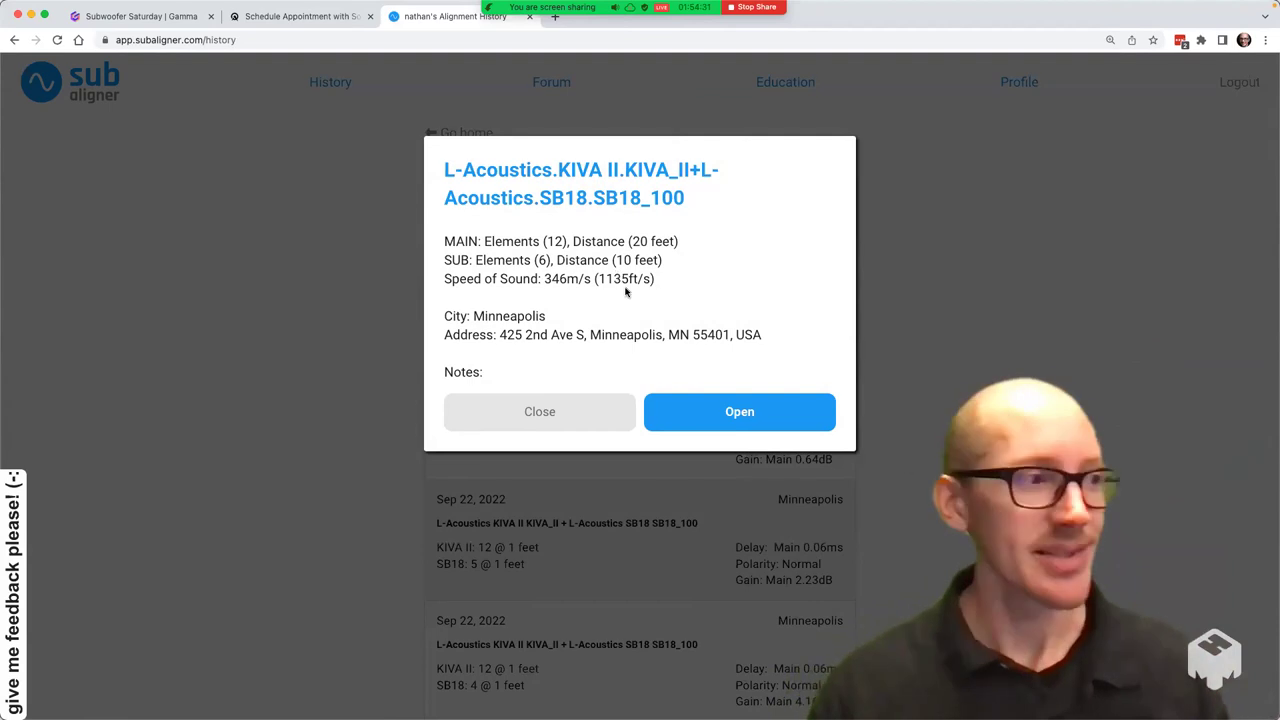
pyautogui.click(810, 410)
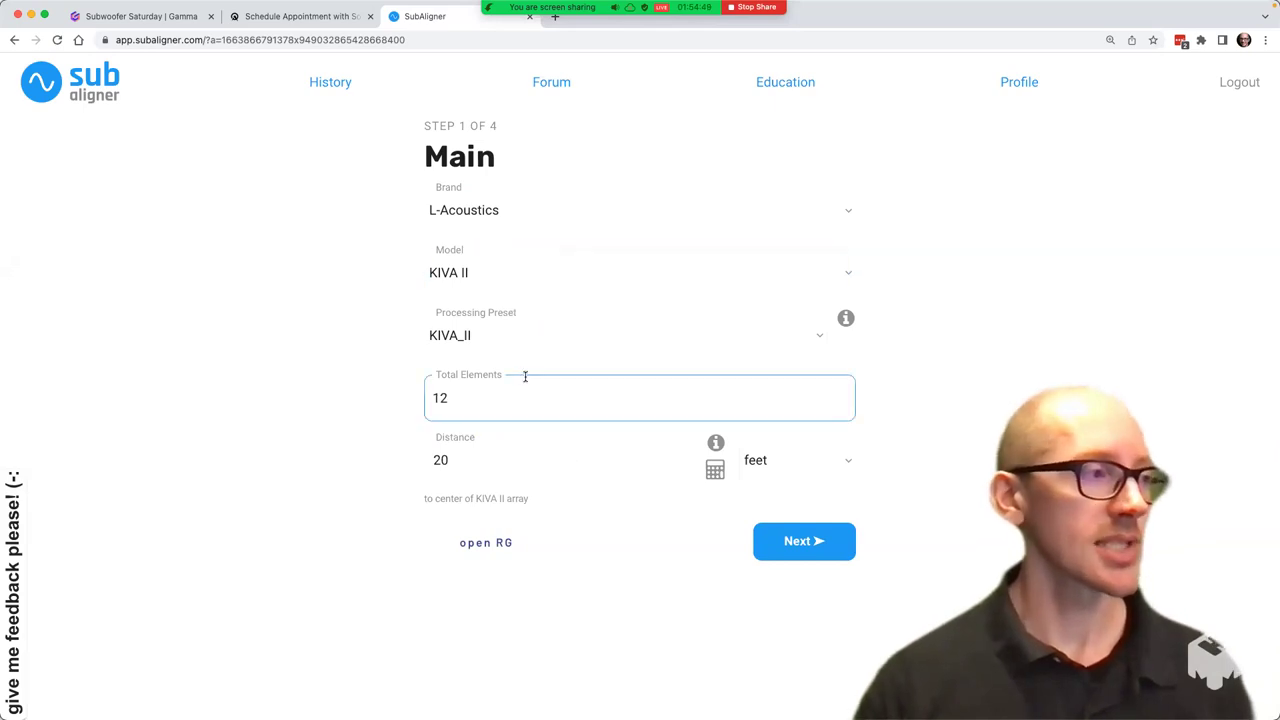
pyautogui.click(840, 541)
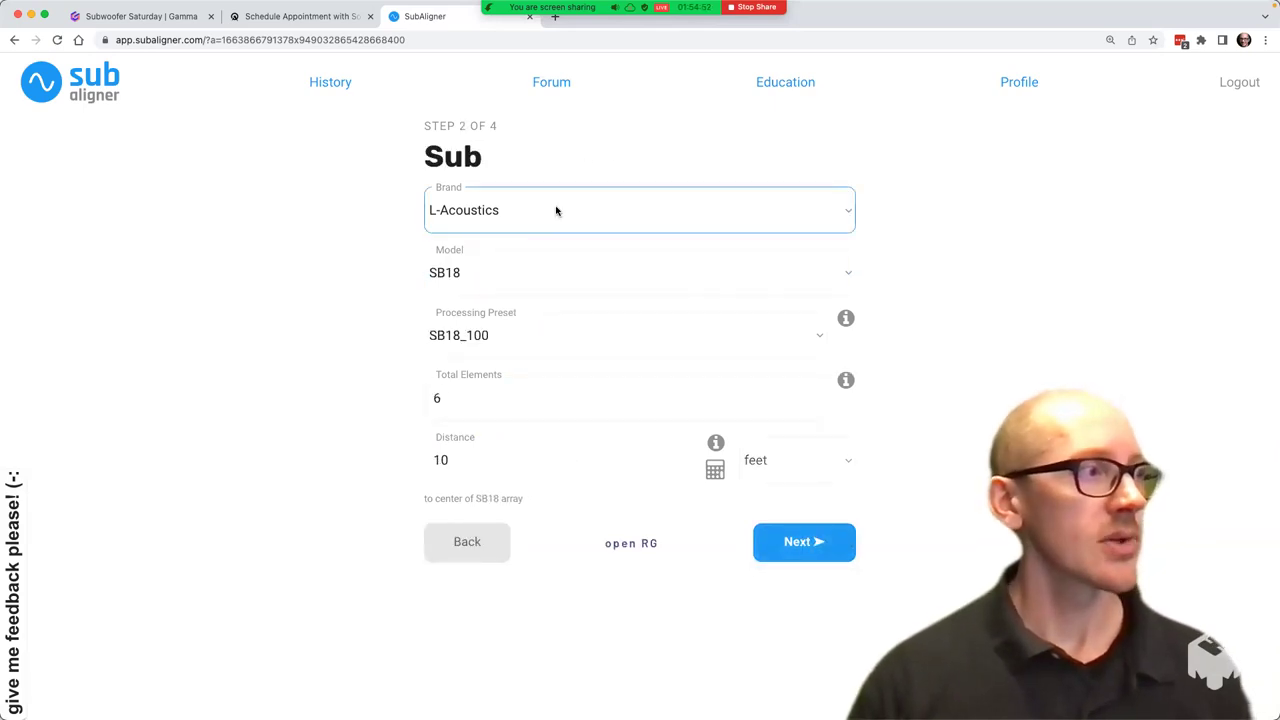
pyautogui.click(814, 543)
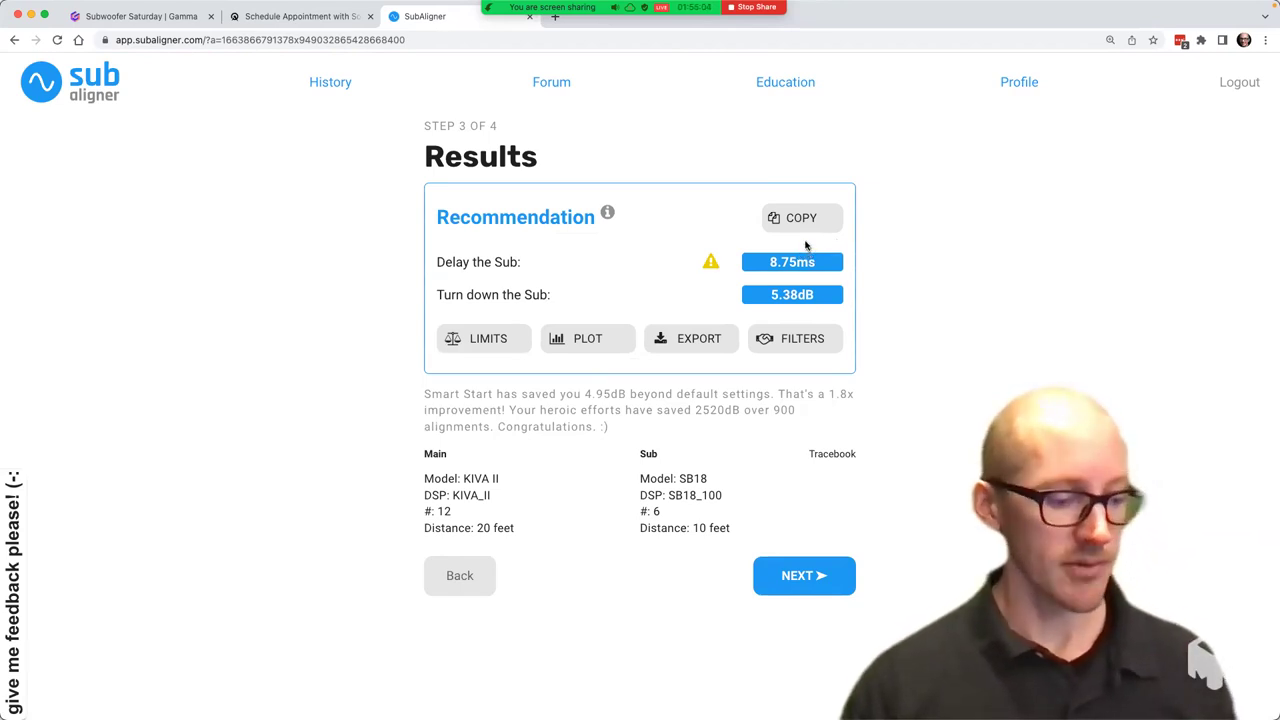
# Capture the recommendation's delay and gain values as a floating image and place it beside the results.
pyautogui.press('super+shift+4')
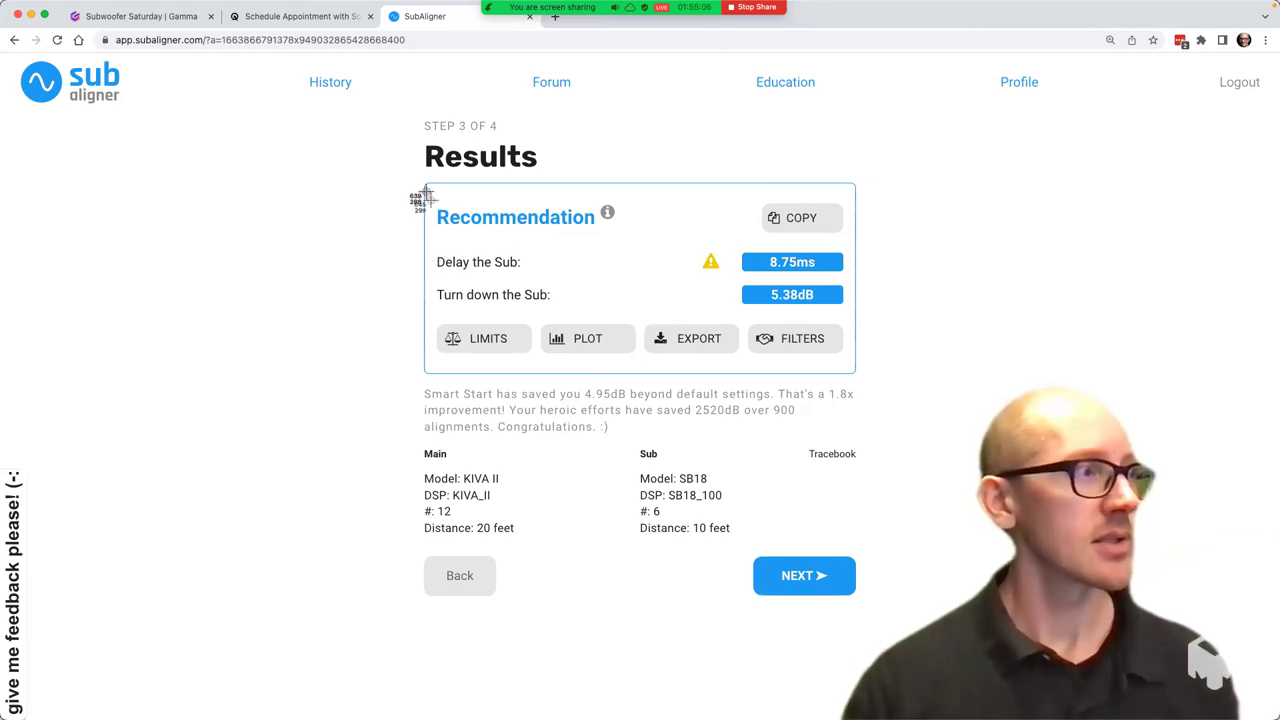
pyautogui.moveTo(428, 188); pyautogui.dragTo(850, 324)
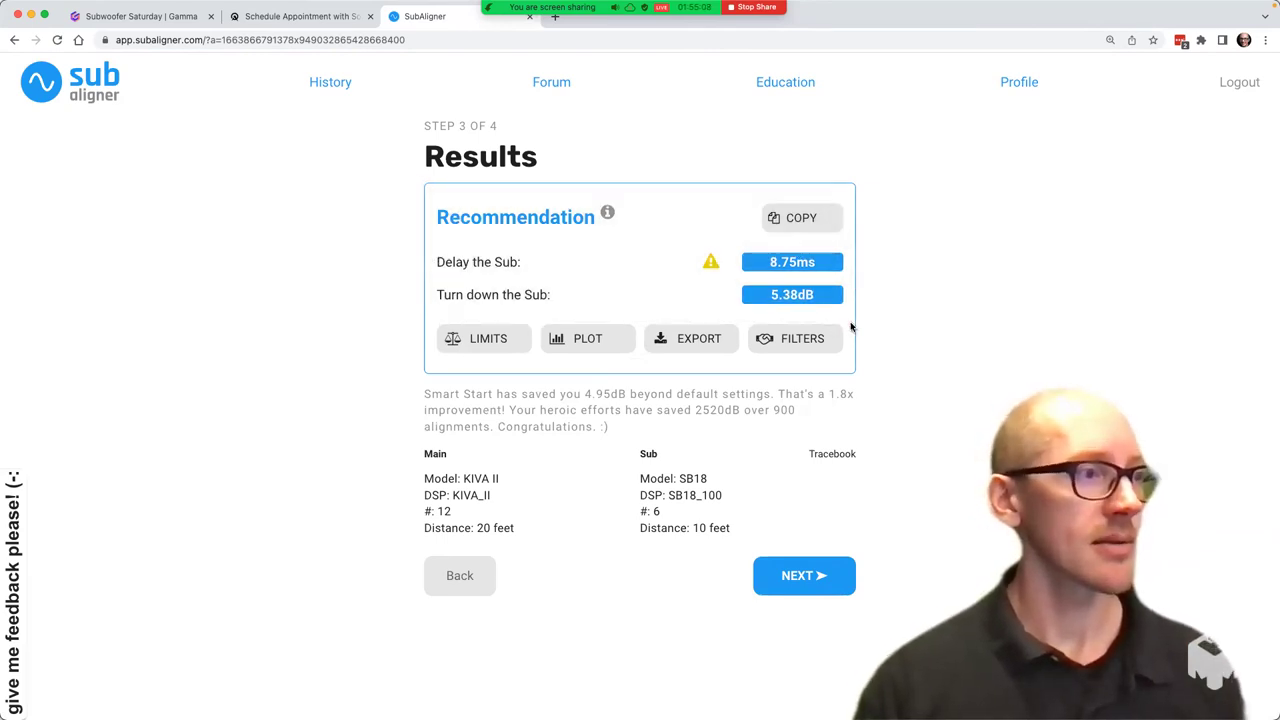
pyautogui.moveTo(1091, 166); pyautogui.dragTo(196, 218)
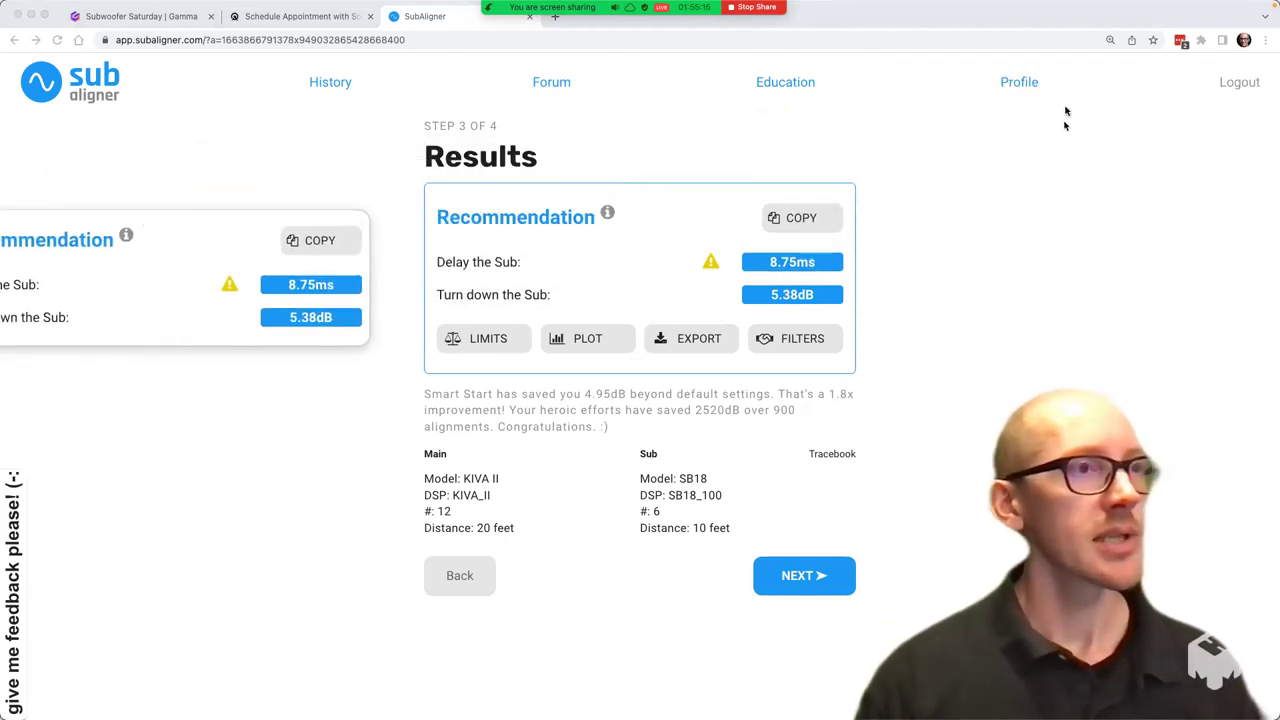
# Open the profile's speed of sound value for editing.
pyautogui.click(1020, 84)
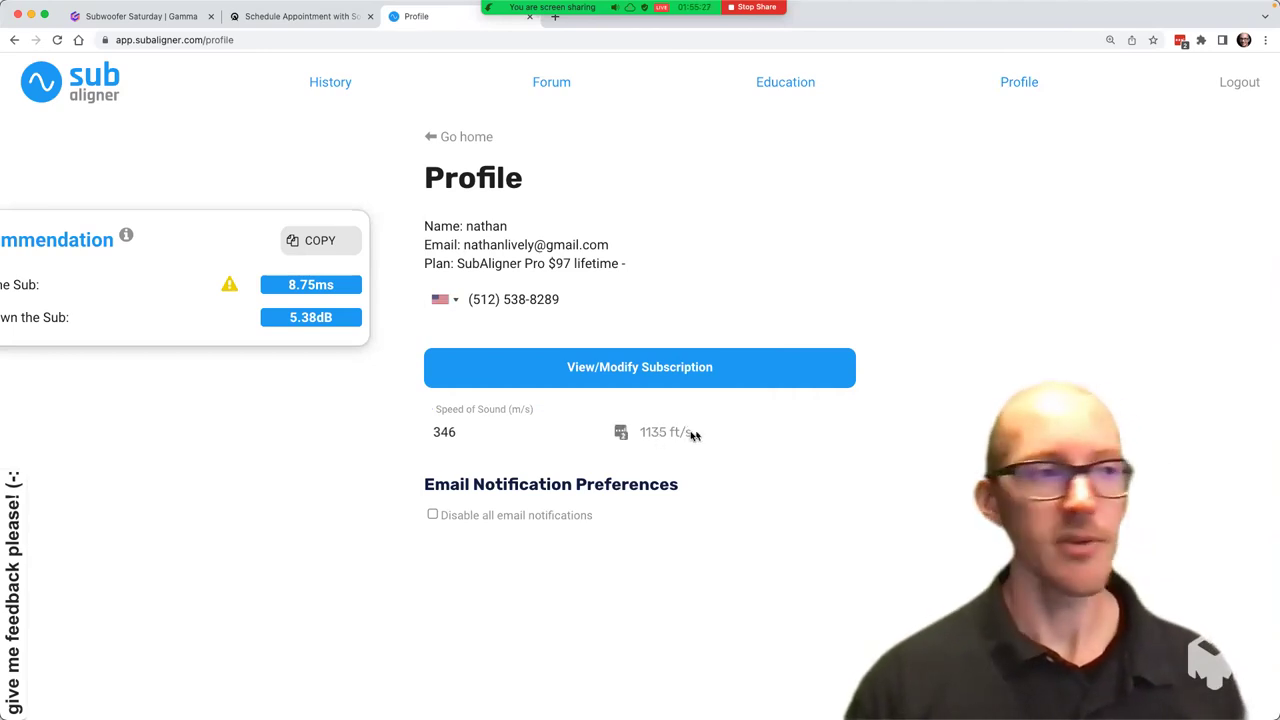
pyautogui.doubleClick(459, 436)
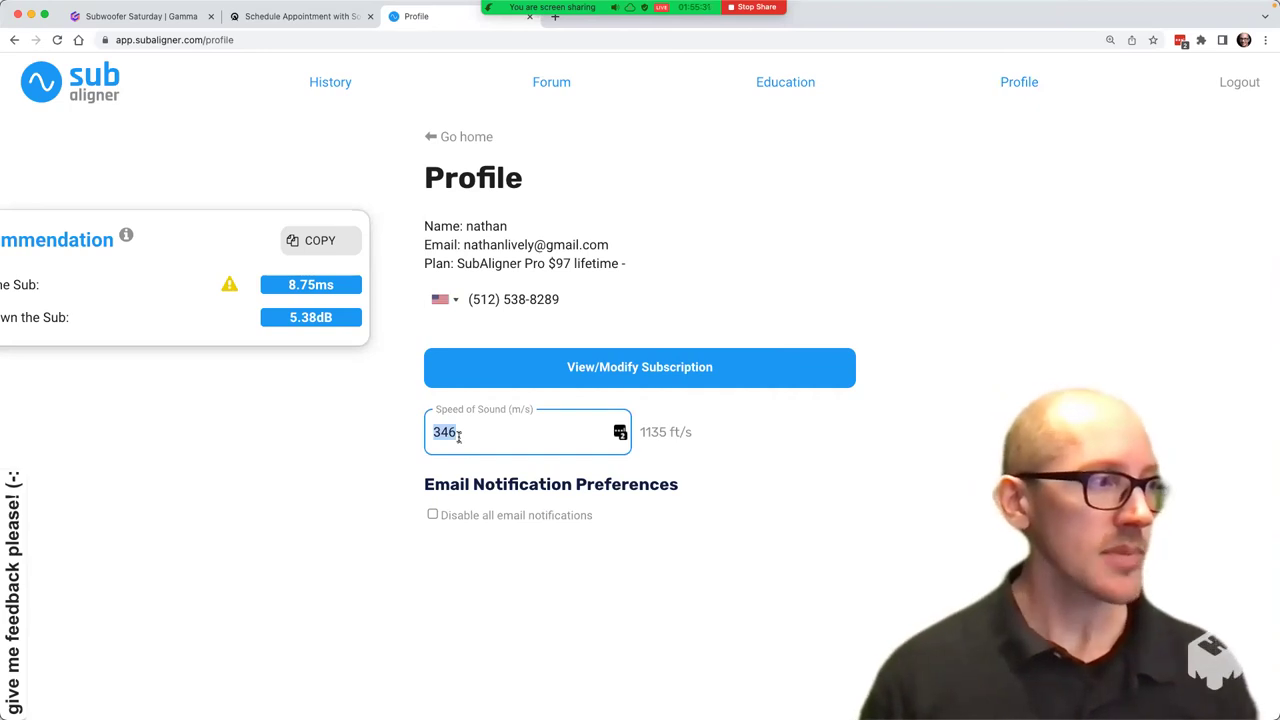